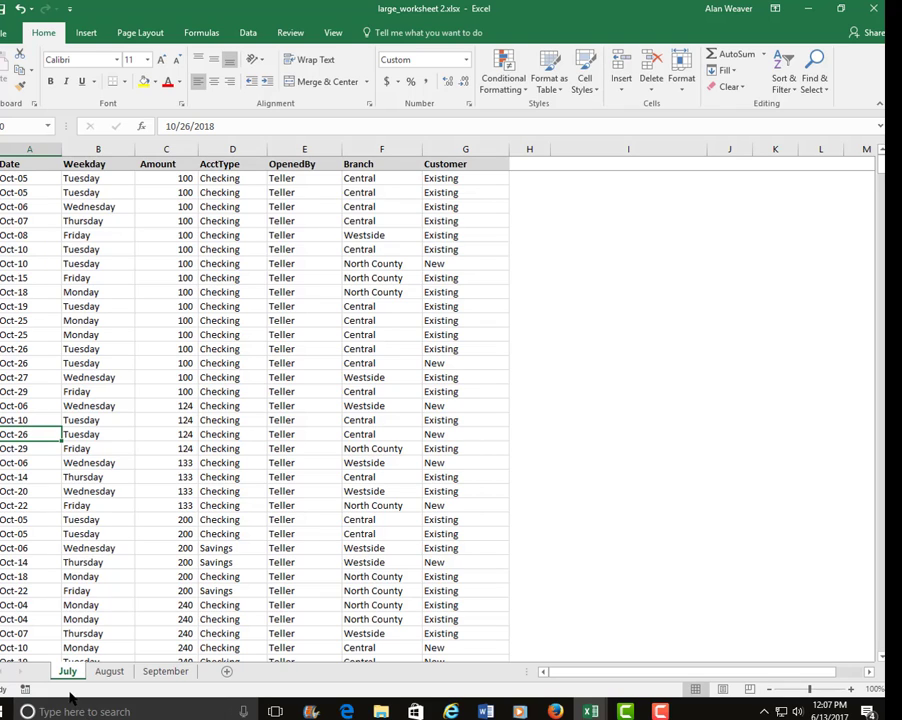
- Add a new worksheet, name it 2nd Qtr Sales and place it before the July sheet
{"action": "left_click", "coordinate": [226, 671]}
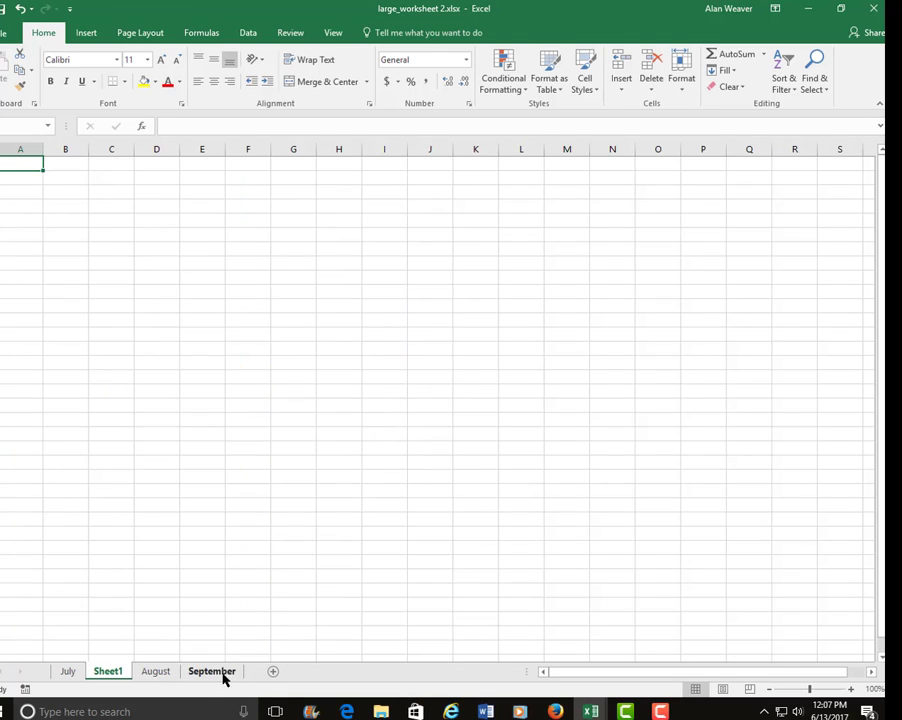
{"action": "double_click", "coordinate": [116, 671]}
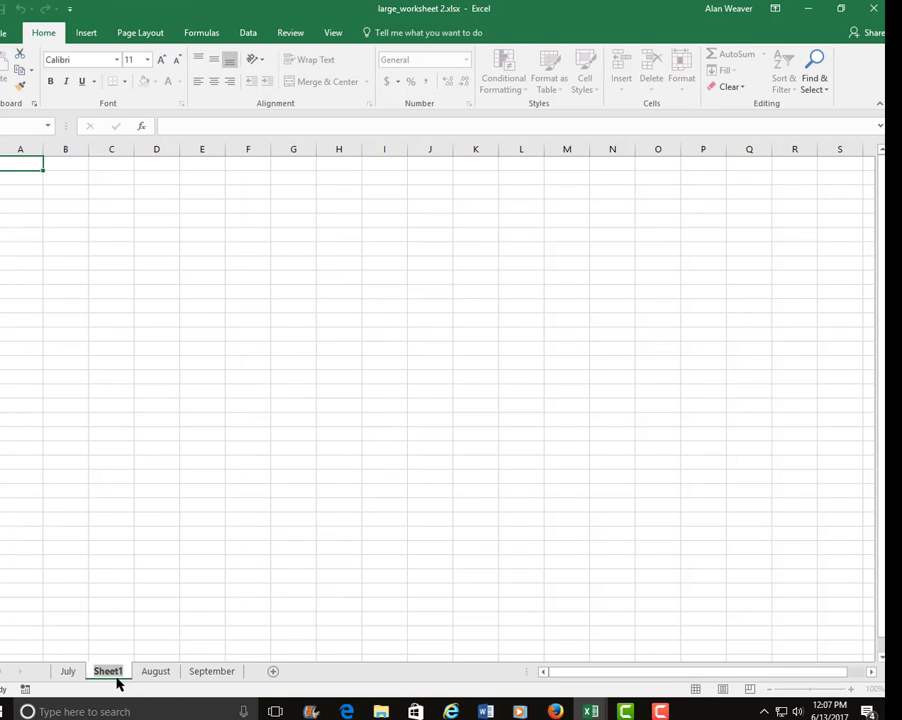
{"action": "type", "text": "2nd"}
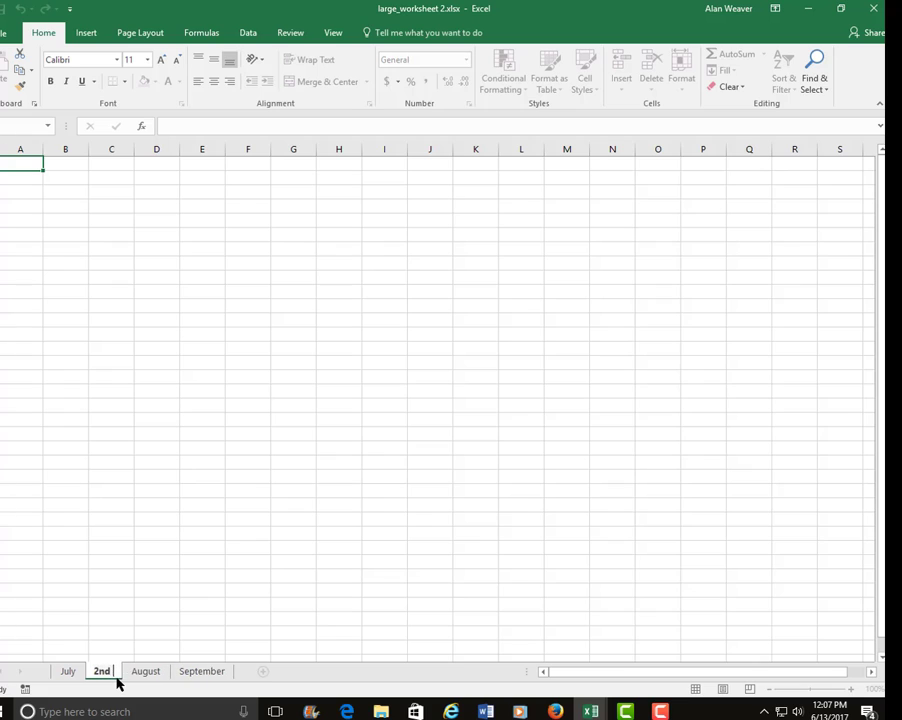
{"action": "type", "text": " Qtr Sales"}
{"action": "key", "text": "Return"}
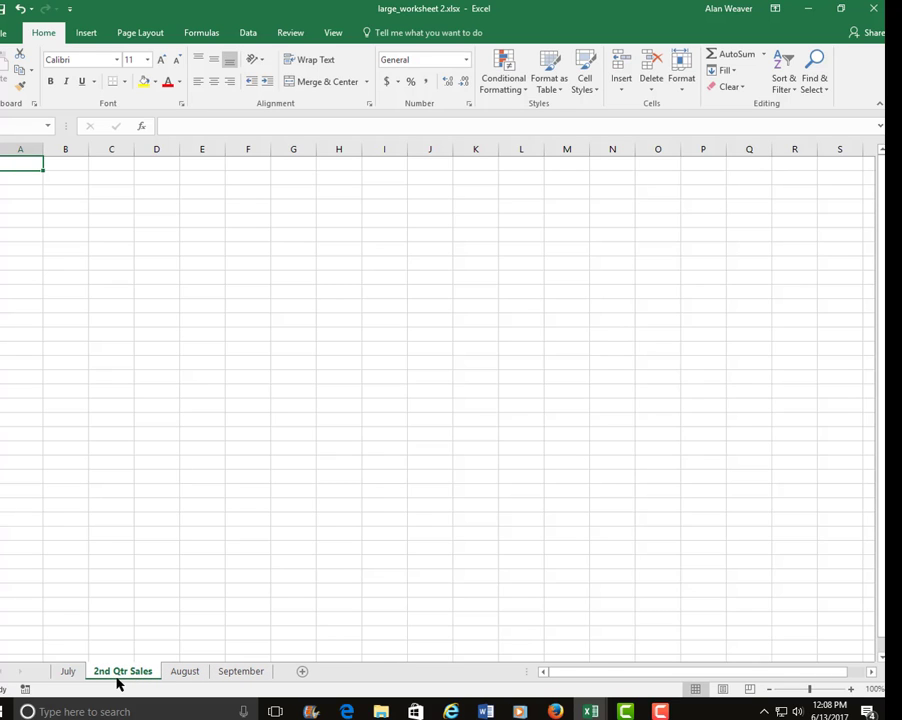
{"action": "left_click_drag", "start_coordinate": [126, 676], "coordinate": [62, 677]}
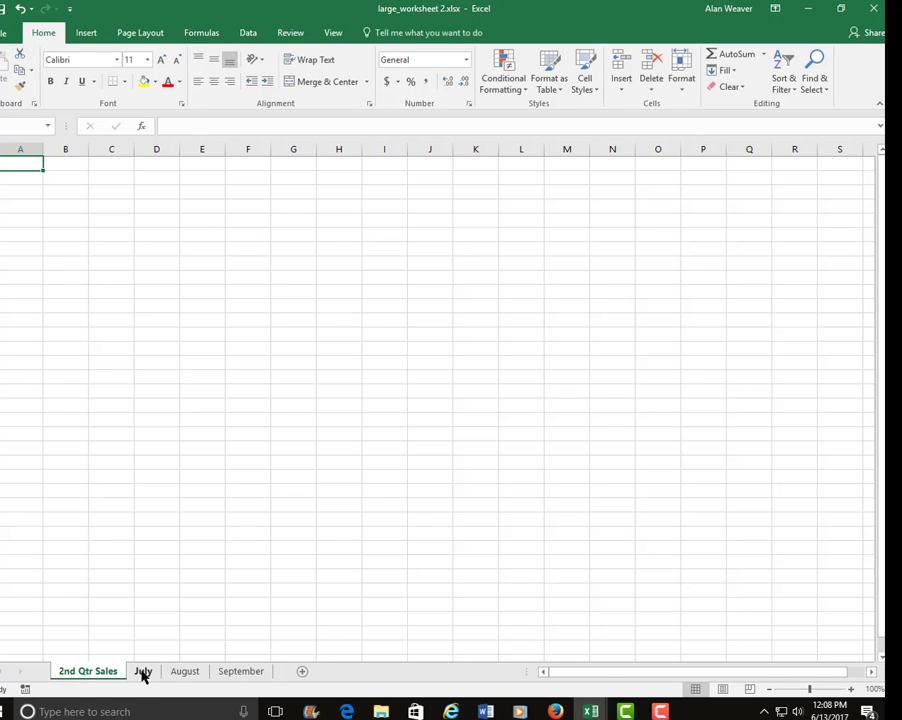
- Enter the bold heading "2nd qtr Sales" in cell A1 of the new sheet
{"action": "left_click", "coordinate": [111, 362]}
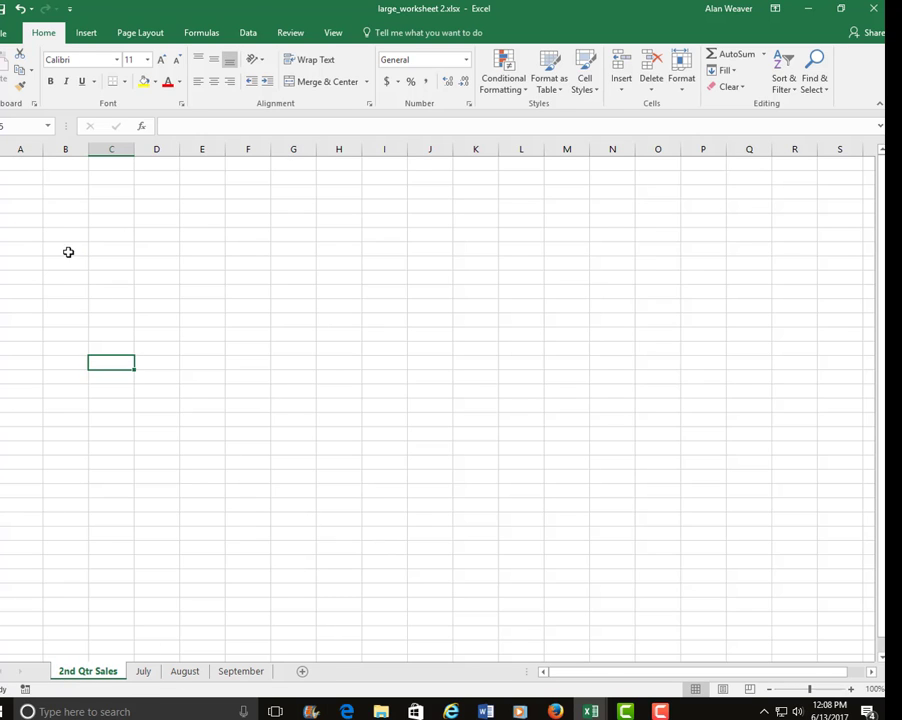
{"action": "left_click", "coordinate": [27, 166]}
{"action": "key", "text": "ctrl+b"}
{"action": "type", "text": "Se"}
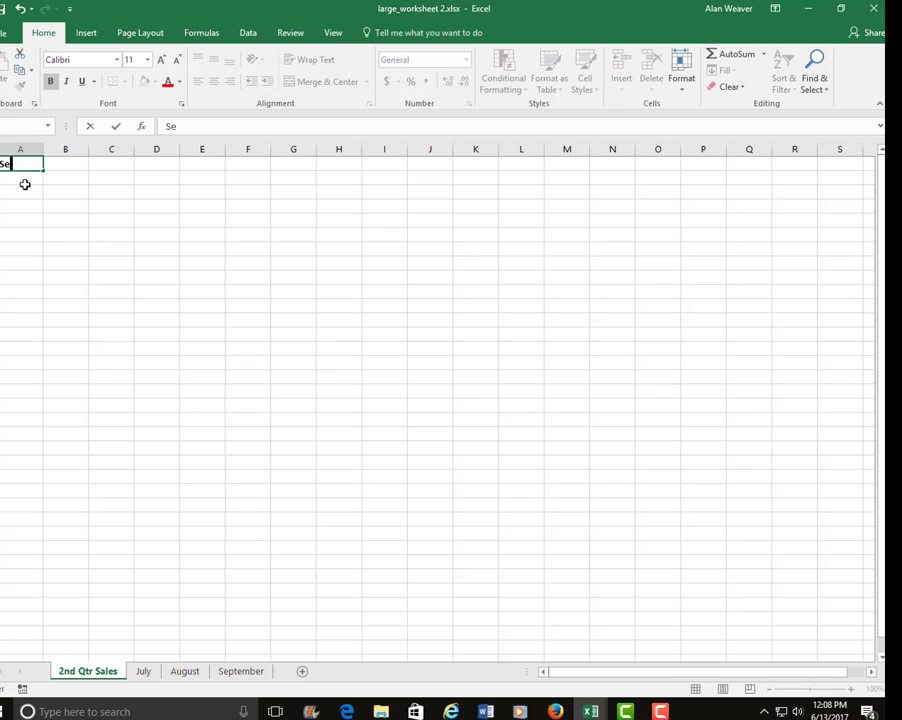
{"action": "type", "text": "cond uarter"}
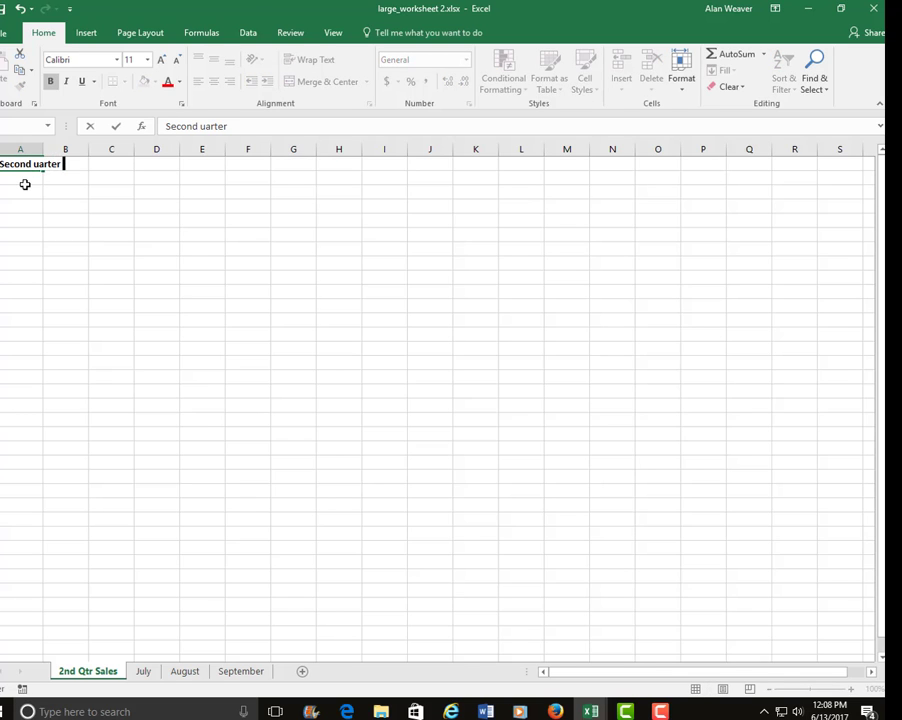
{"action": "key", "text": "Escape"}
{"action": "type", "text": "S"}
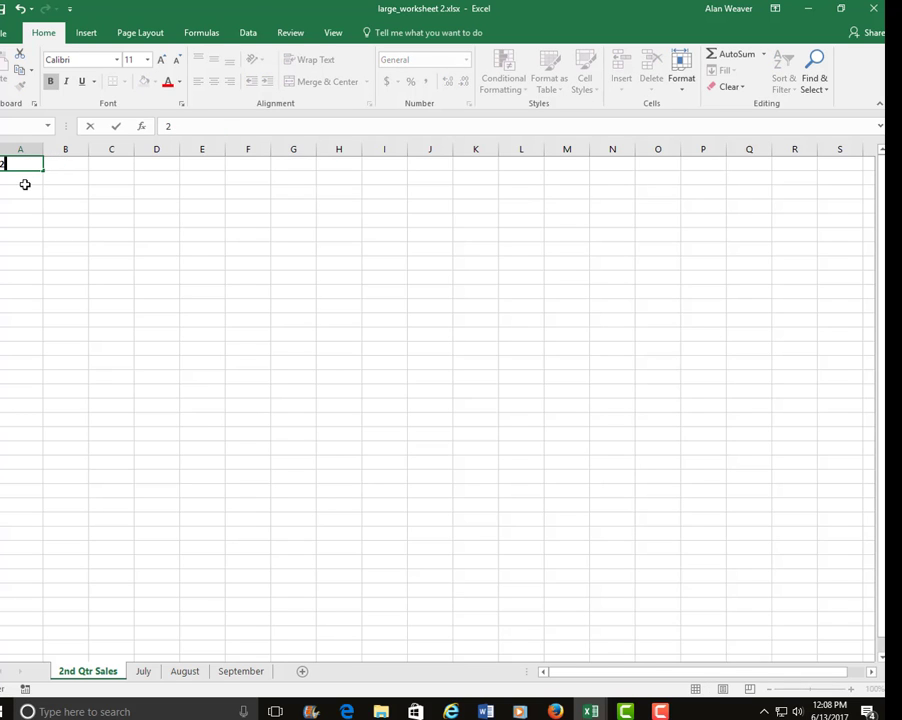
{"action": "type", "text": "nd qtr Sales"}
{"action": "key", "text": "Return"}
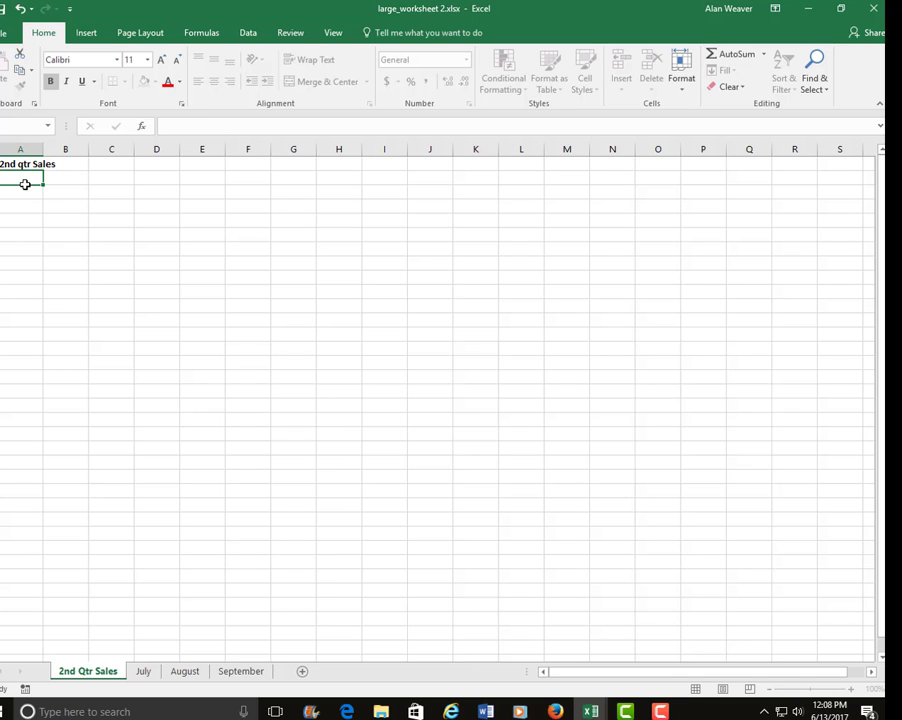
- Examine the total rows at the end of the July, August and September sheets
{"action": "left_click", "coordinate": [851, 689]}
{"action": "left_click", "coordinate": [851, 689]}
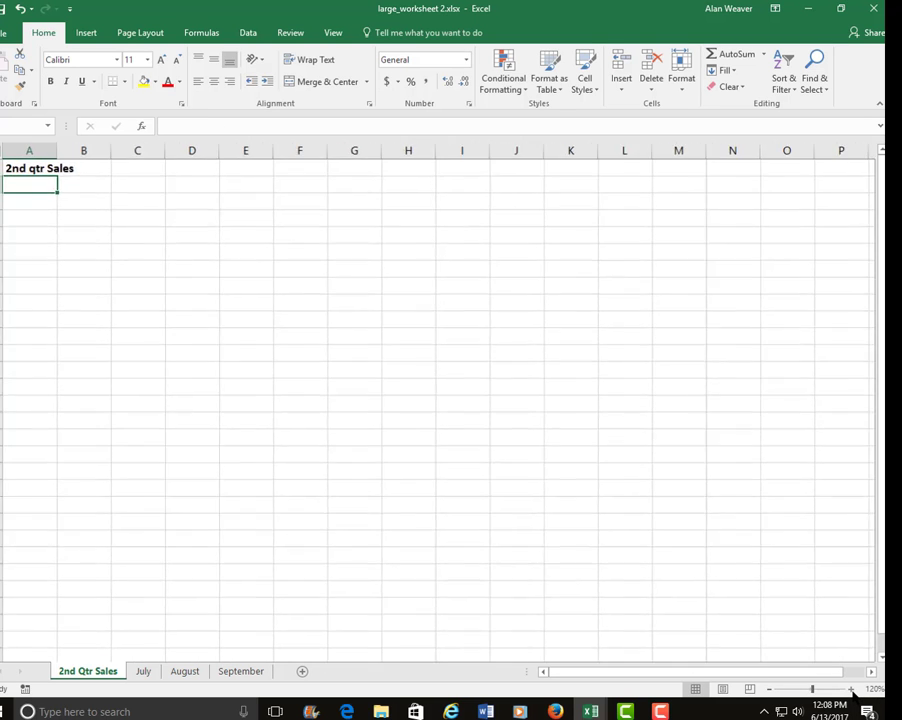
{"action": "left_click", "coordinate": [851, 689]}
{"action": "left_click", "coordinate": [851, 689]}
{"action": "left_click", "coordinate": [851, 689]}
{"action": "left_click", "coordinate": [851, 689]}
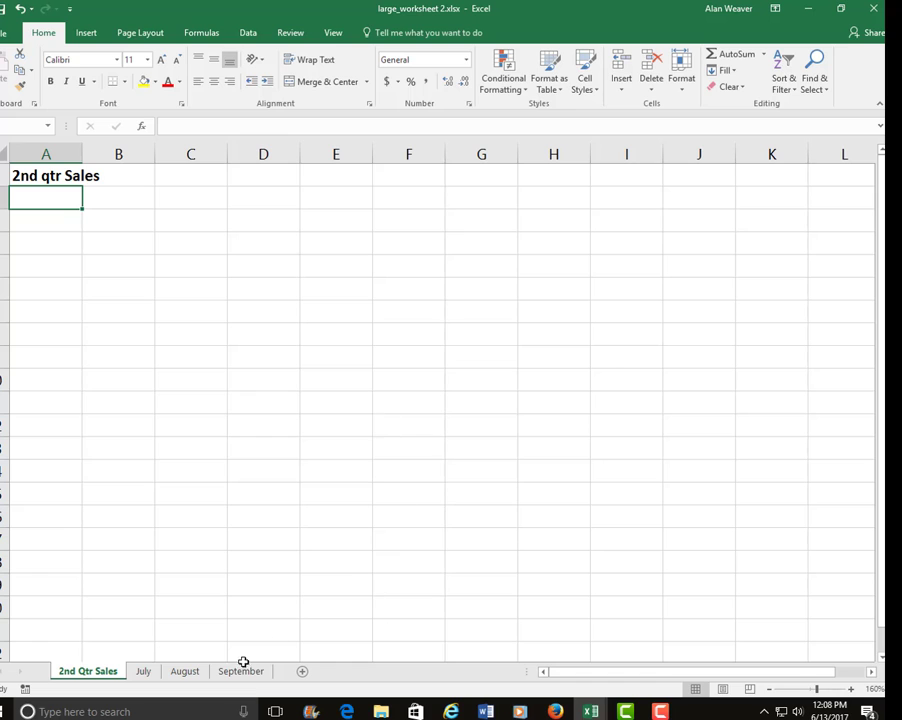
{"action": "left_click", "coordinate": [143, 671]}
{"action": "left_click", "coordinate": [100, 617]}
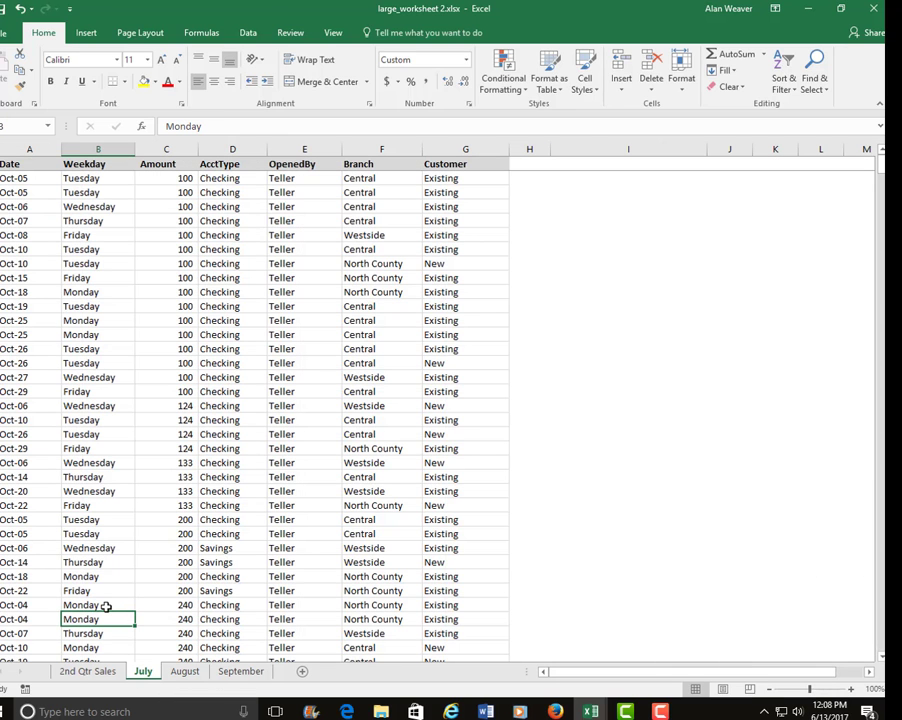
{"action": "key", "text": "Down"}
{"action": "key", "text": "Down"}
{"action": "key", "text": "Down"}
{"action": "key", "text": "Down"}
{"action": "key", "text": "Down"}
{"action": "key", "text": "Down"}
{"action": "key", "text": "Down"}
{"action": "key", "text": "Down"}
{"action": "key", "text": "Down"}
{"action": "key", "text": "Down"}
{"action": "key", "text": "Down"}
{"action": "key", "text": "Down"}
{"action": "key", "text": "Down"}
{"action": "key", "text": "Down"}
{"action": "key", "text": "Down"}
{"action": "key", "text": "Down"}
{"action": "key", "text": "Down"}
{"action": "key", "text": "Down"}
{"action": "key", "text": "Down"}
{"action": "key", "text": "Down"}
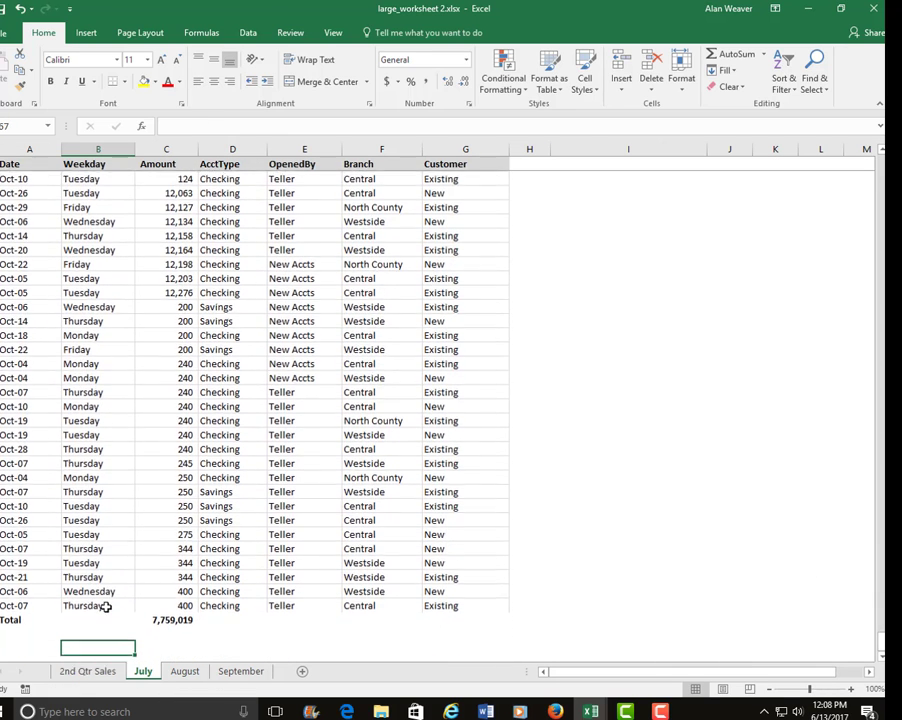
{"action": "key", "text": "Up"}
{"action": "key", "text": "Left"}
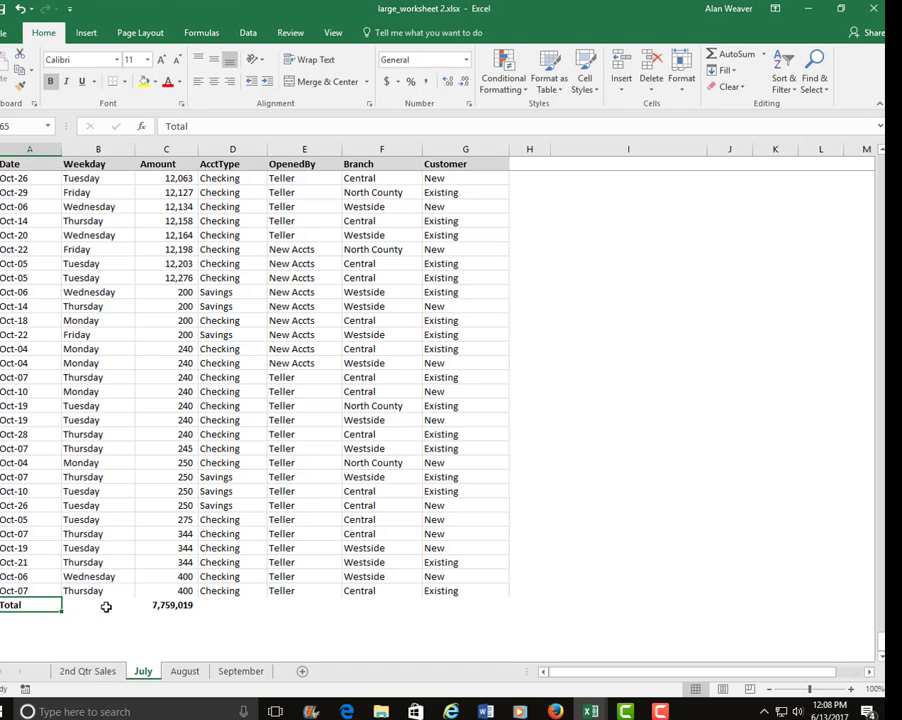
{"action": "left_click", "coordinate": [185, 672]}
{"action": "left_click", "coordinate": [180, 535]}
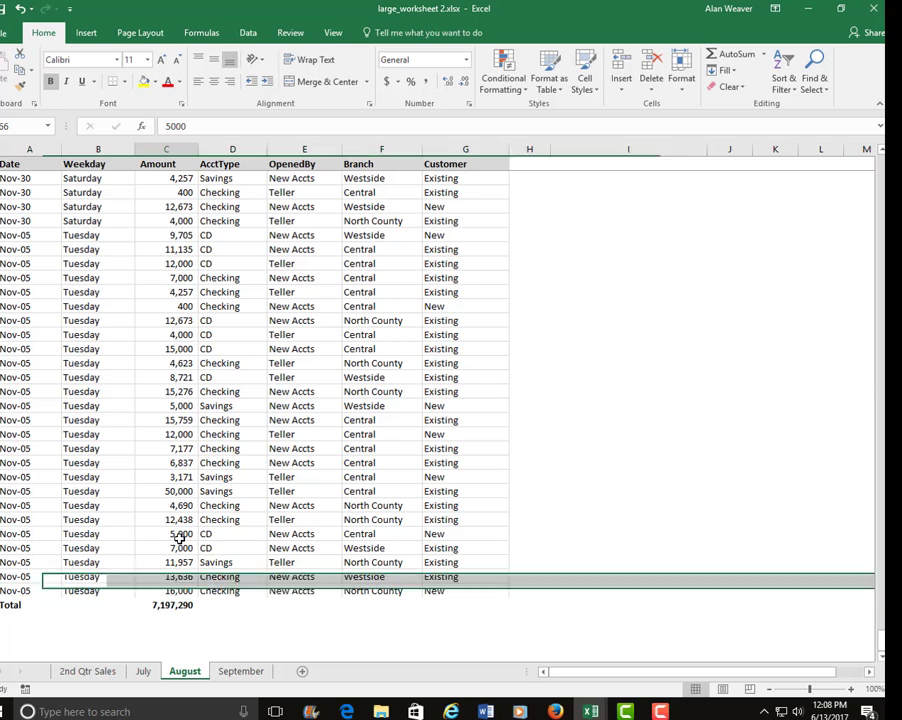
{"action": "left_click", "coordinate": [241, 672]}
{"action": "left_click", "coordinate": [182, 605]}
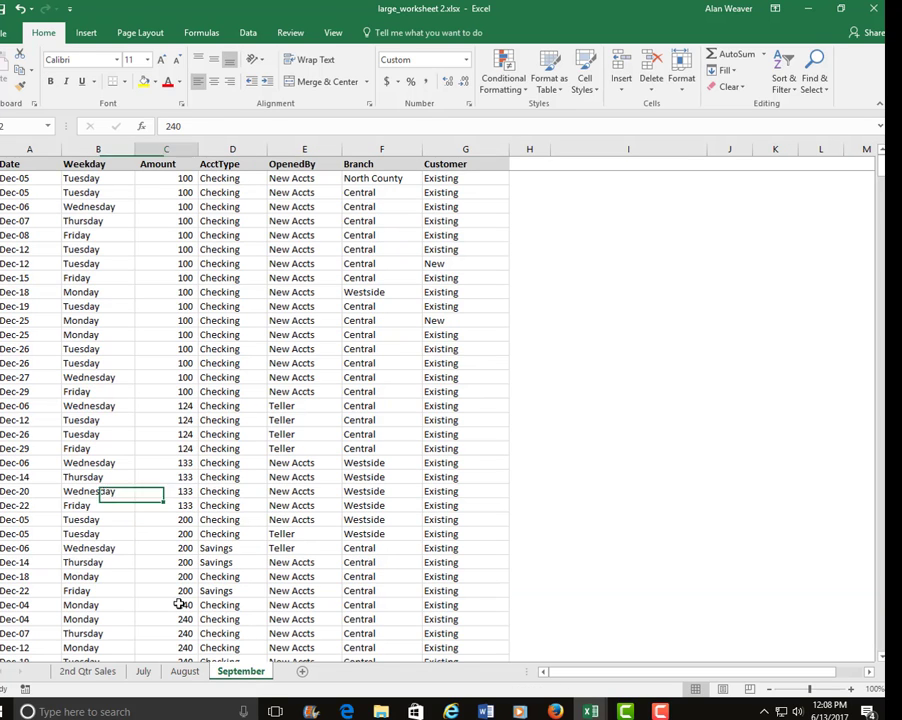
{"action": "key", "text": "ctrl+Down"}
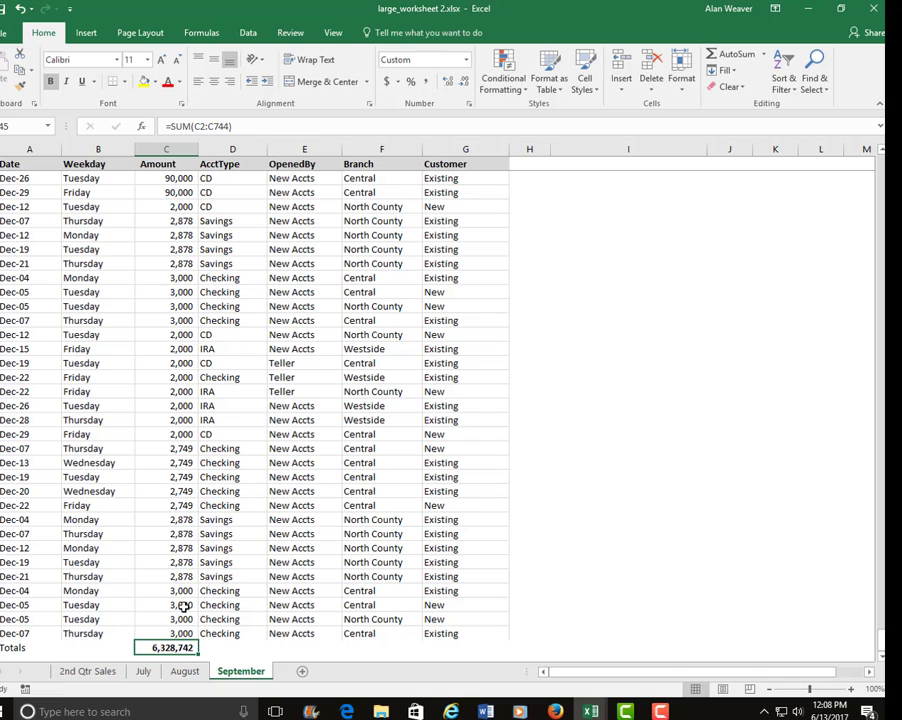
- Start a formula in cell A2 of the 2nd Qtr Sales sheet adding the July total C865 and the August total C771
{"action": "left_click", "coordinate": [73, 672]}
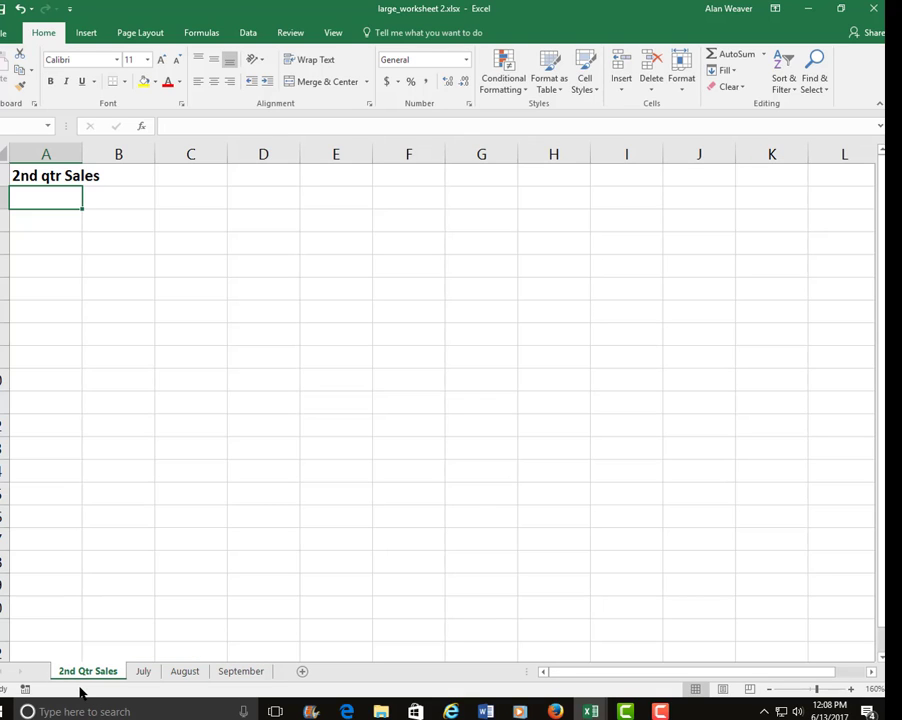
{"action": "type", "text": "="}
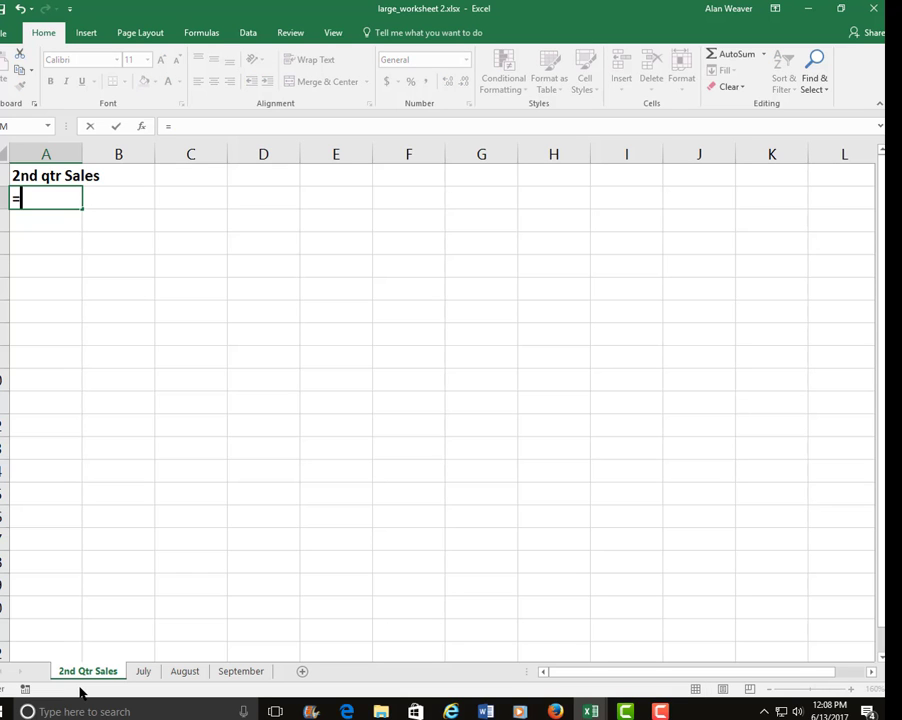
{"action": "left_click", "coordinate": [143, 671]}
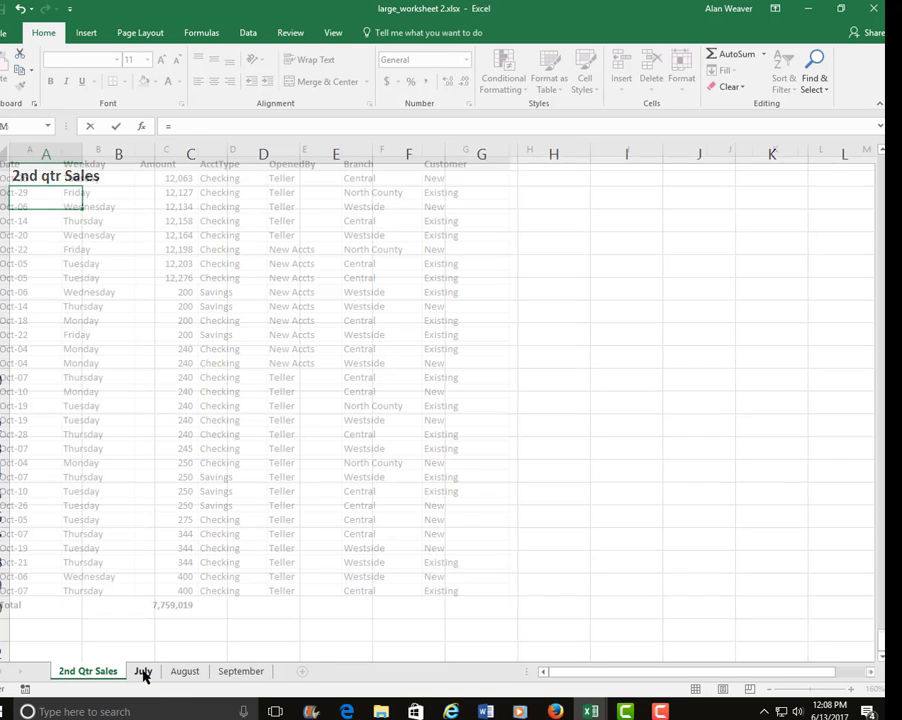
{"action": "left_click", "coordinate": [172, 606]}
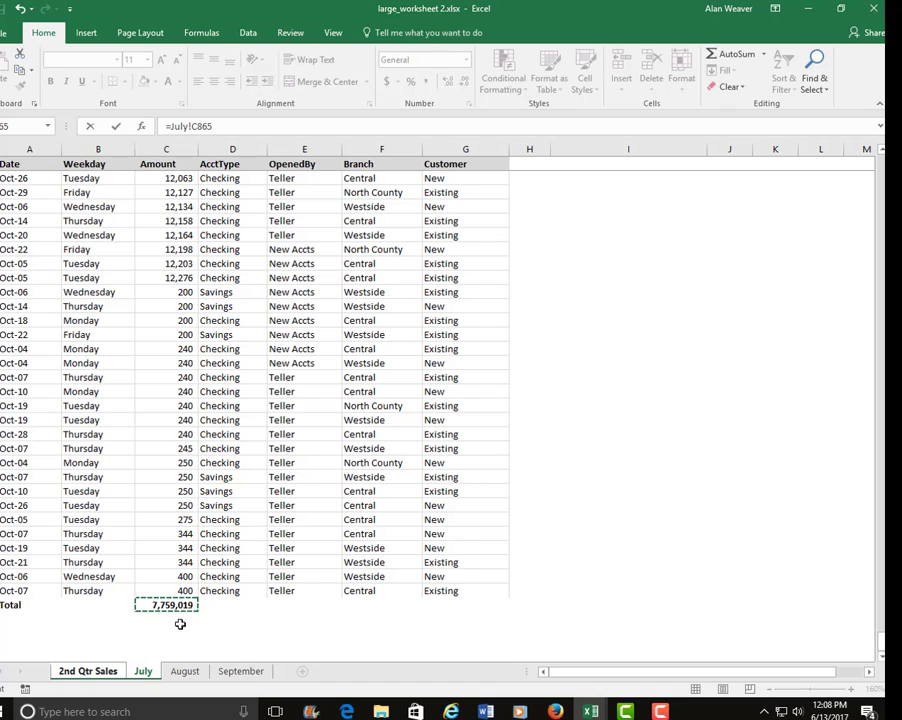
{"action": "type", "text": "+"}
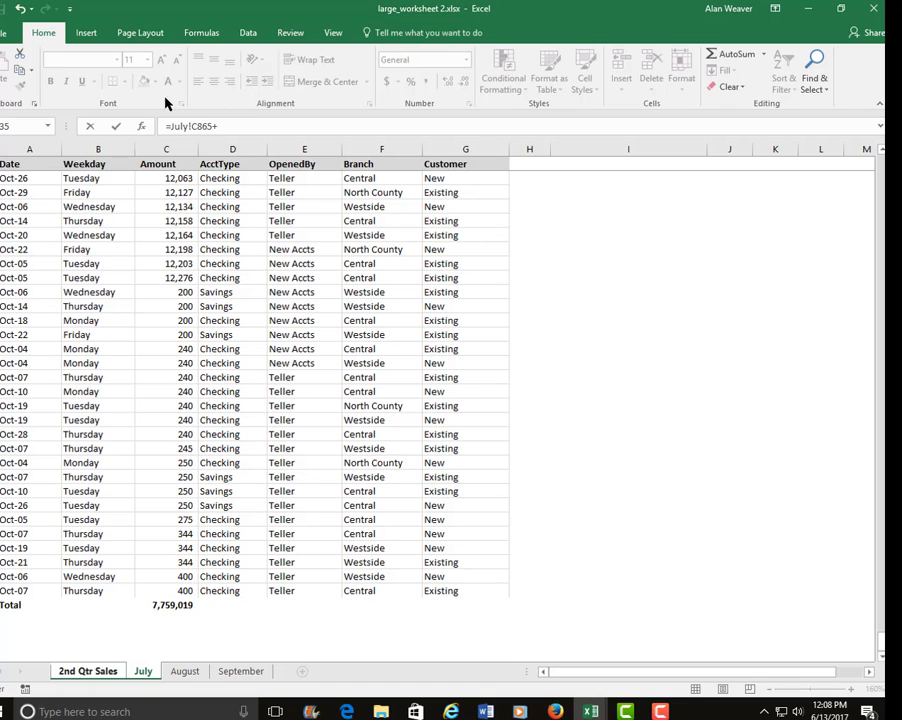
{"action": "left_click", "coordinate": [185, 673]}
{"action": "left_click", "coordinate": [170, 605]}
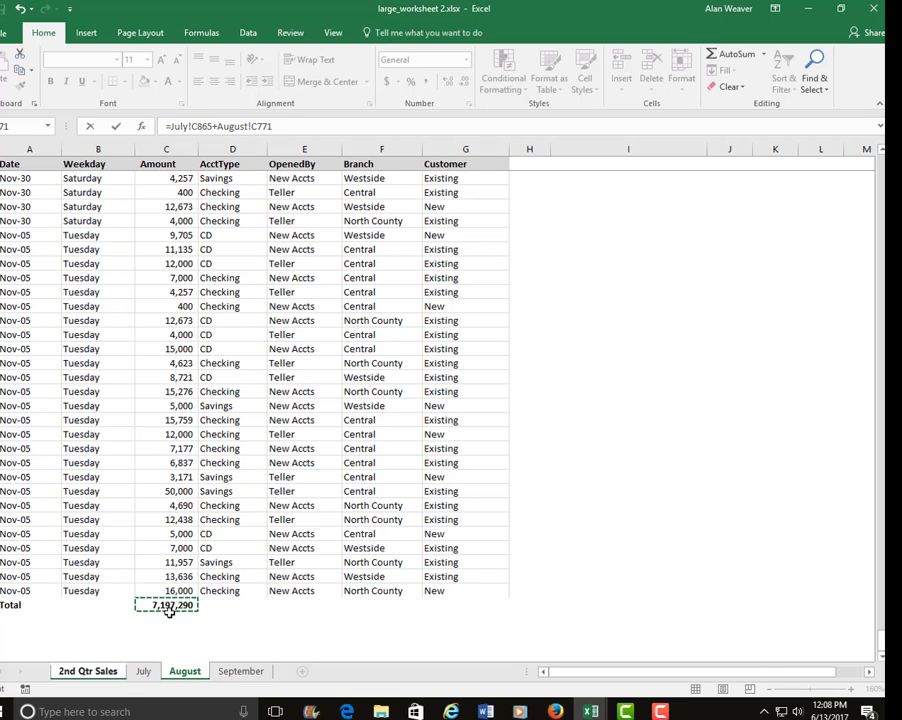
{"action": "type", "text": "+"}
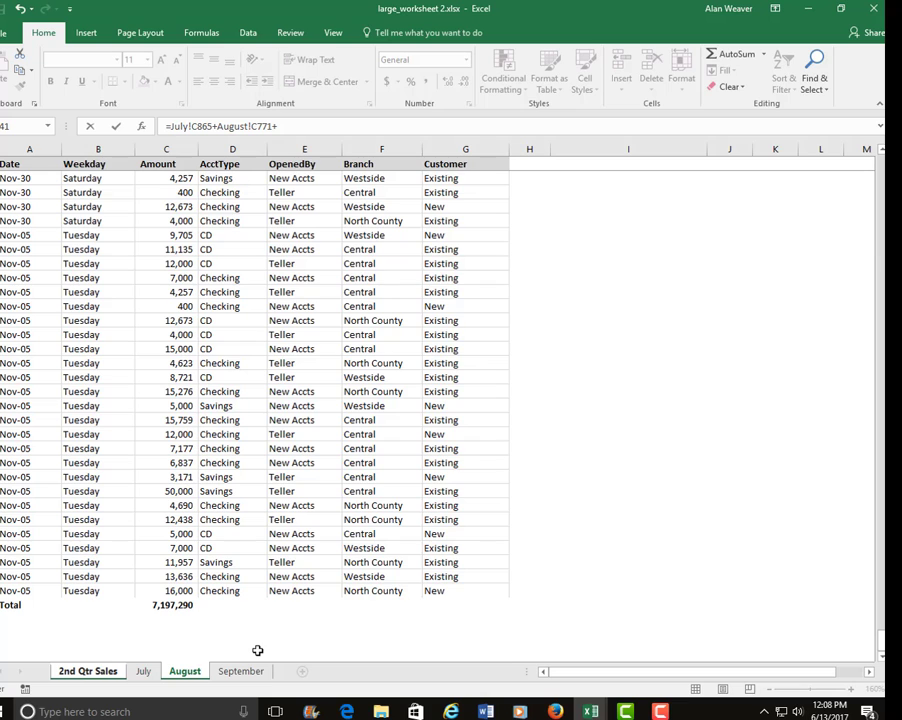
{"action": "left_click", "coordinate": [247, 676]}
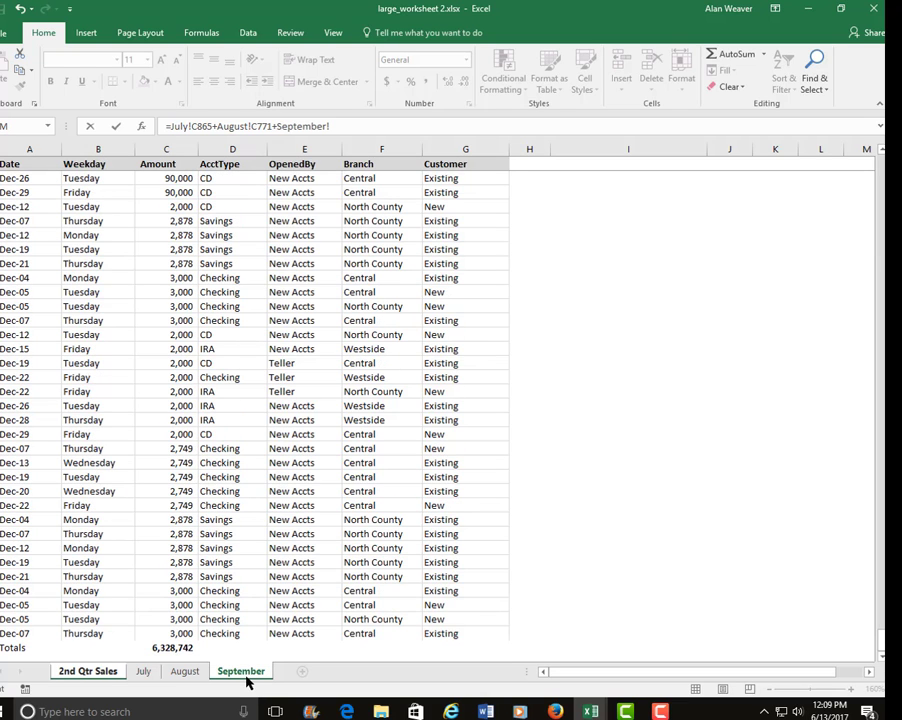
{"action": "key", "text": "Return"}
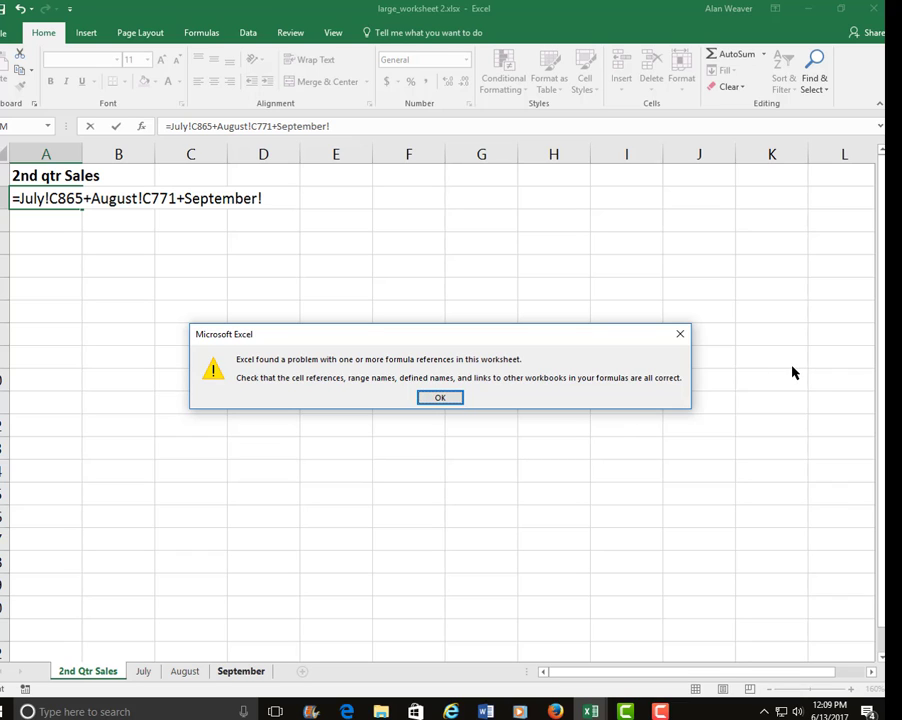
{"action": "left_click", "coordinate": [438, 399]}
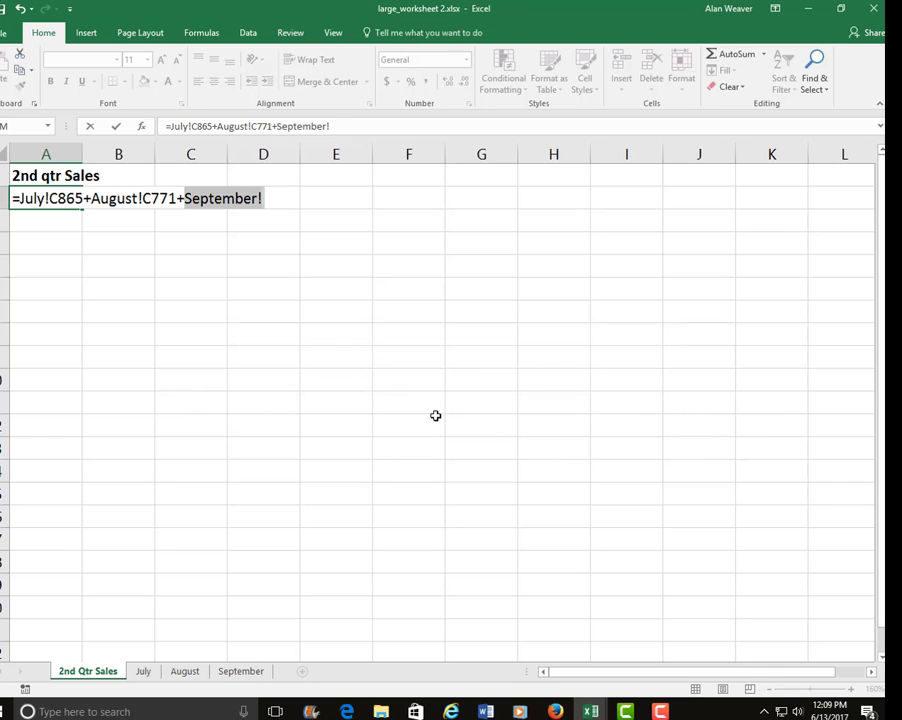
{"action": "key", "text": "BackSpace"}
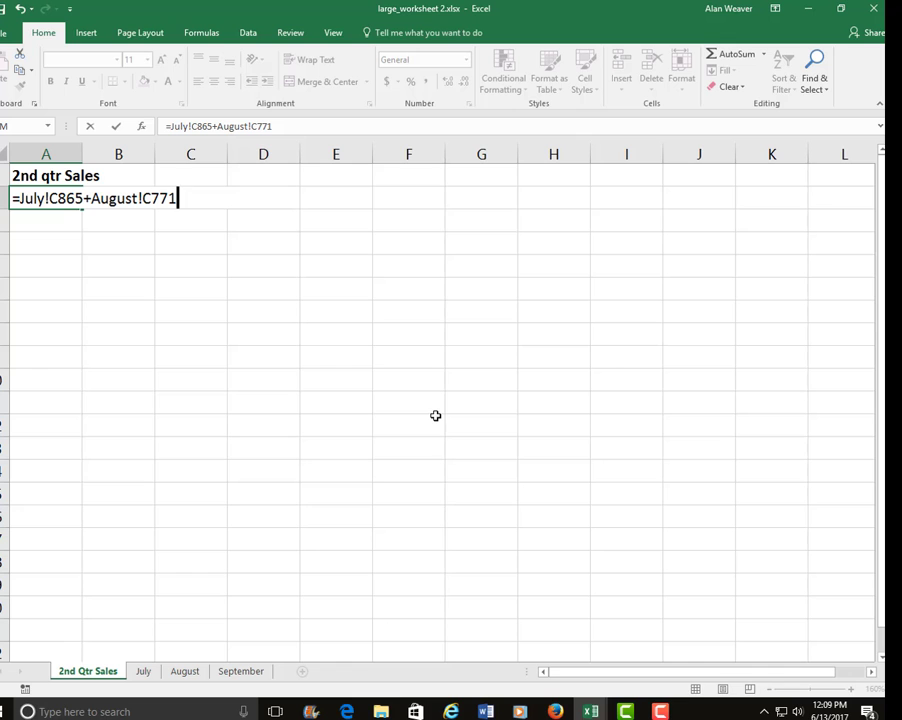
{"action": "type", "text": "+"}
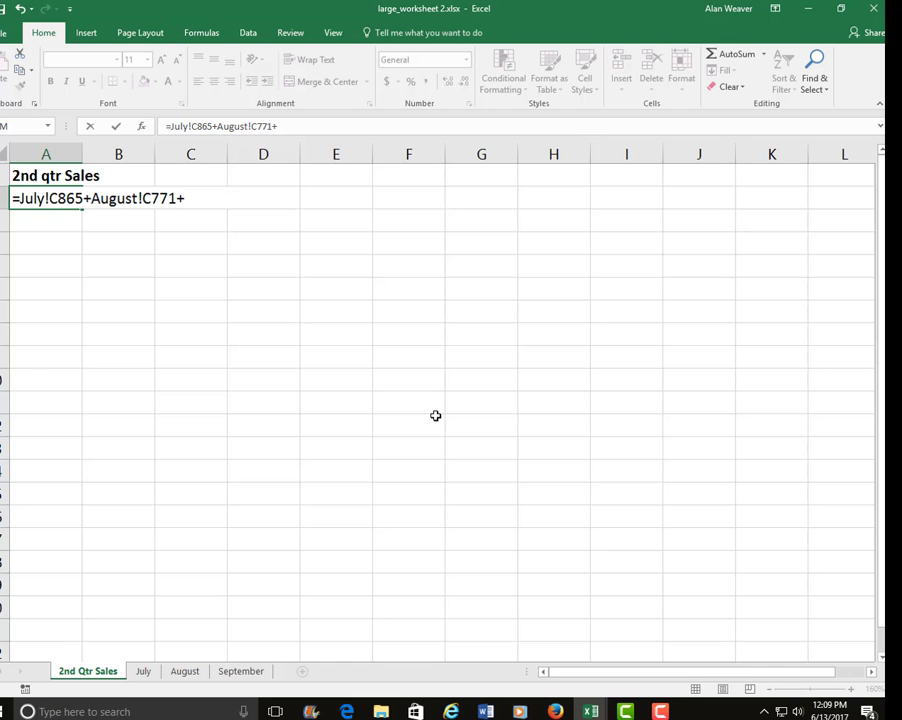
- Complete the A2 formula by adding the September sheet's total in C745
{"action": "left_click", "coordinate": [250, 673]}
{"action": "left_click", "coordinate": [184, 649]}
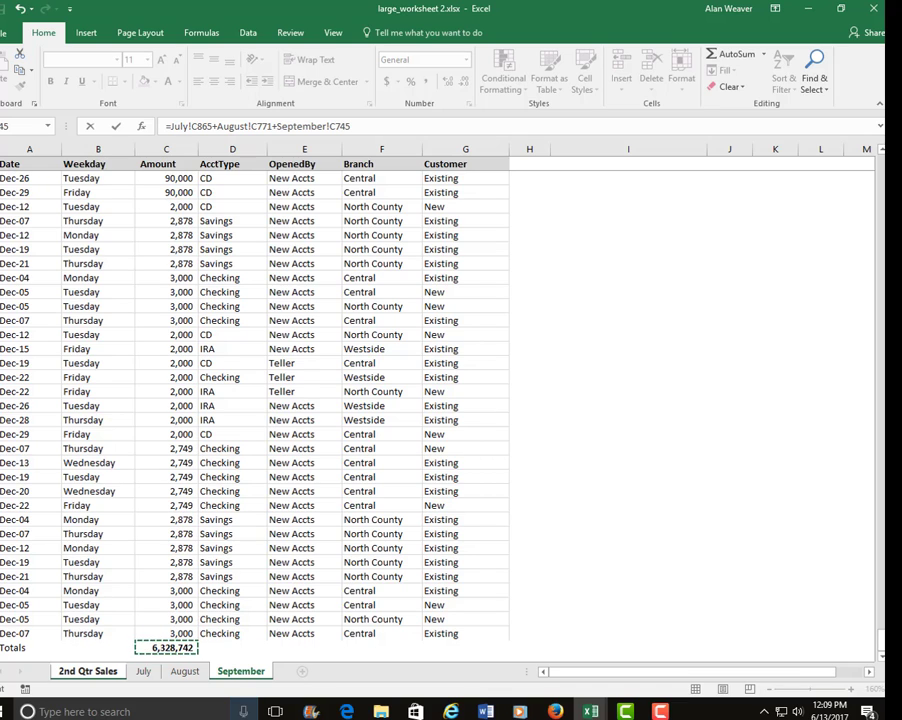
{"action": "key", "text": "Return"}
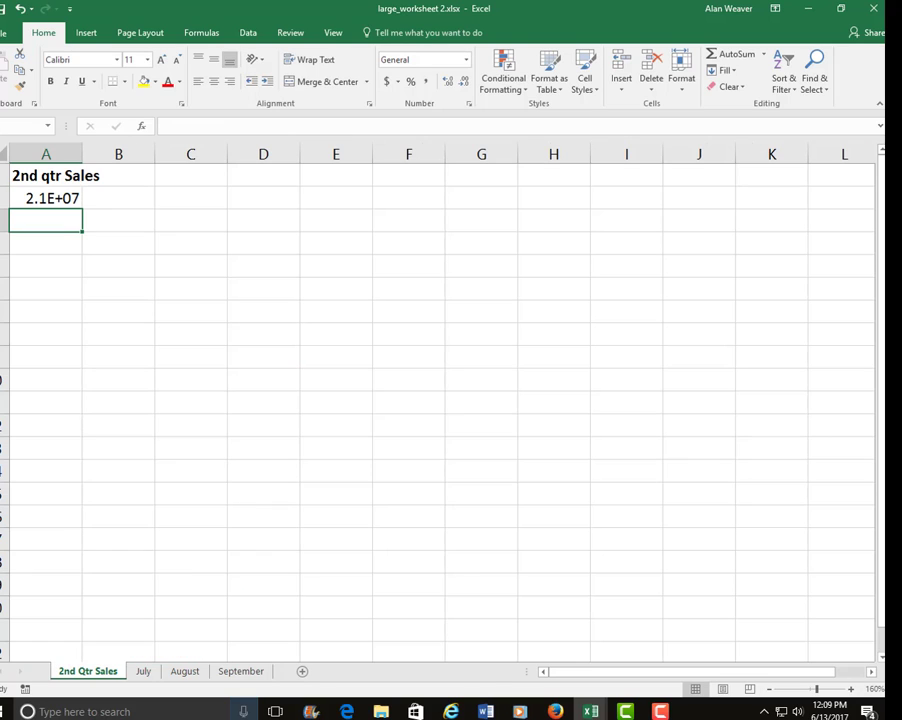
- Widen column A to fit the quarterly total and apply the comma number style to cell A2
{"action": "left_click", "coordinate": [46, 198]}
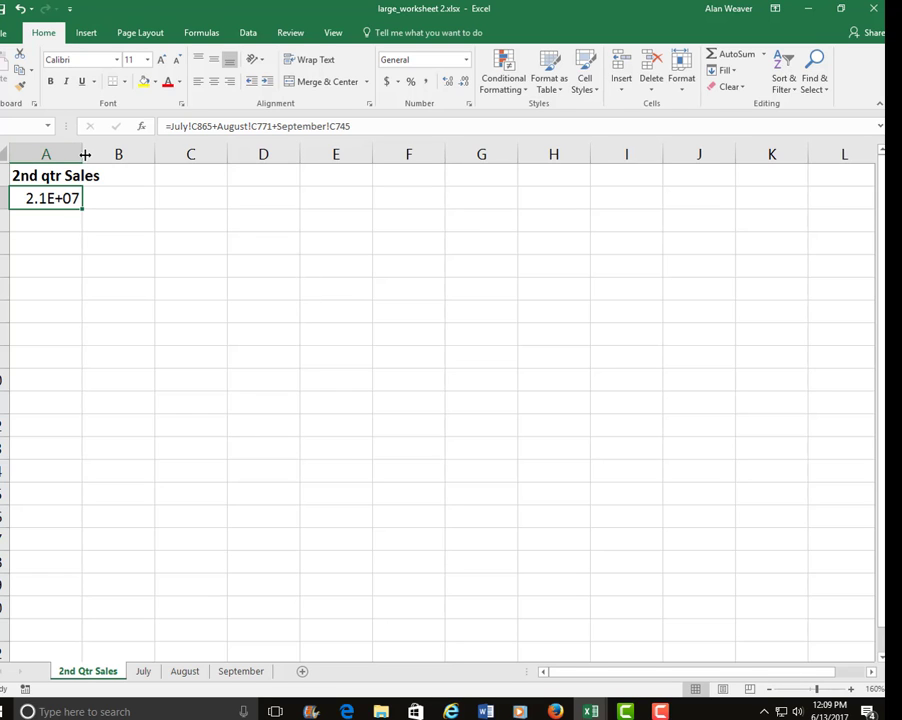
{"action": "left_click_drag", "start_coordinate": [85, 154], "coordinate": [133, 149]}
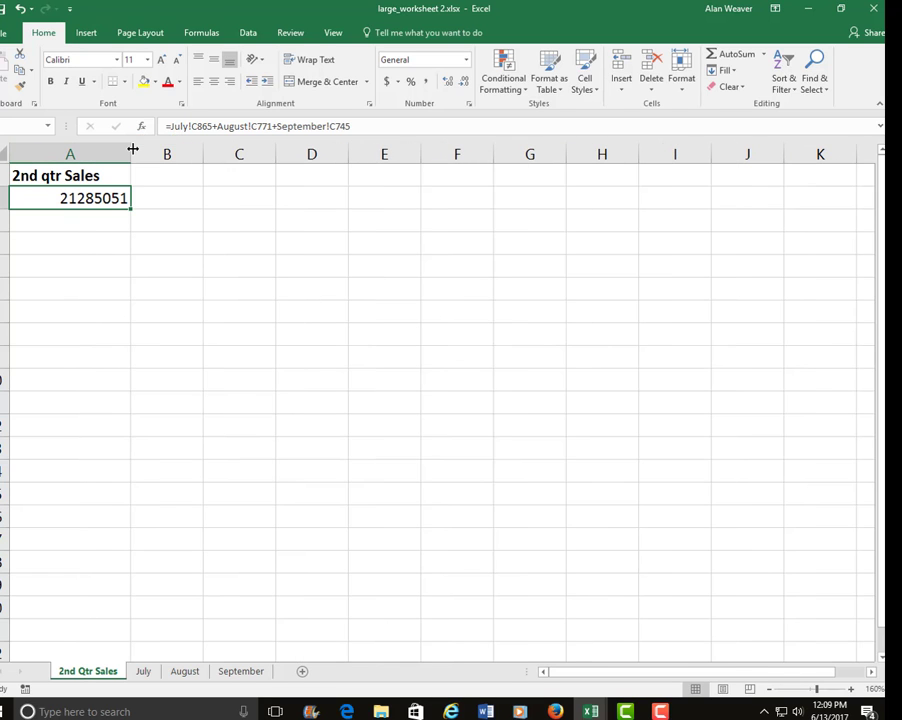
{"action": "left_click", "coordinate": [424, 84]}
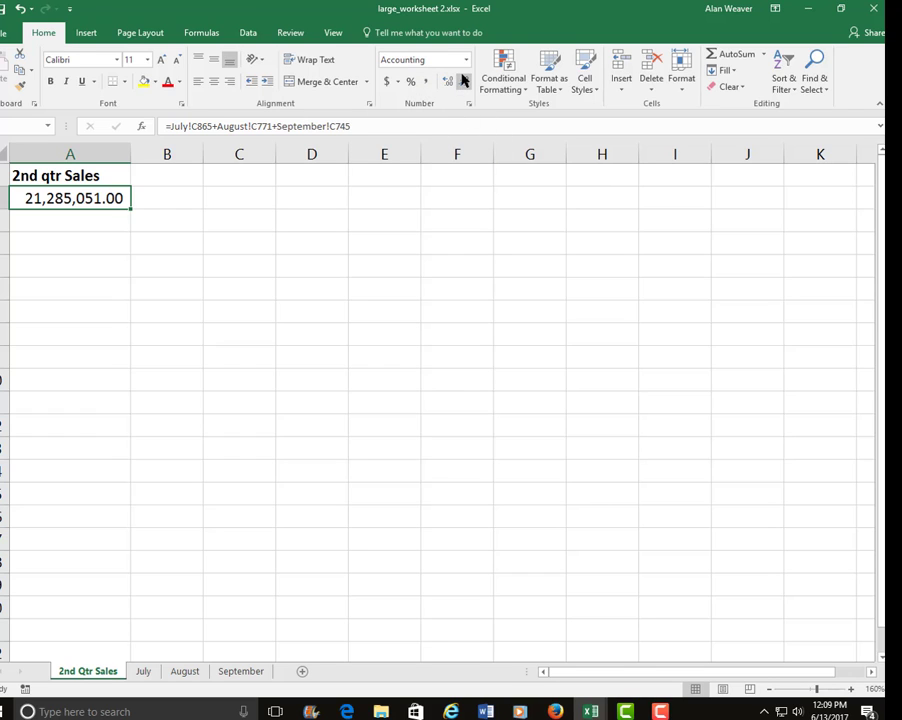
- Remove both decimal places from the quarterly total in cell A2
{"action": "left_click", "coordinate": [463, 80]}
{"action": "left_click", "coordinate": [463, 80]}
{"action": "left_click", "coordinate": [272, 272]}
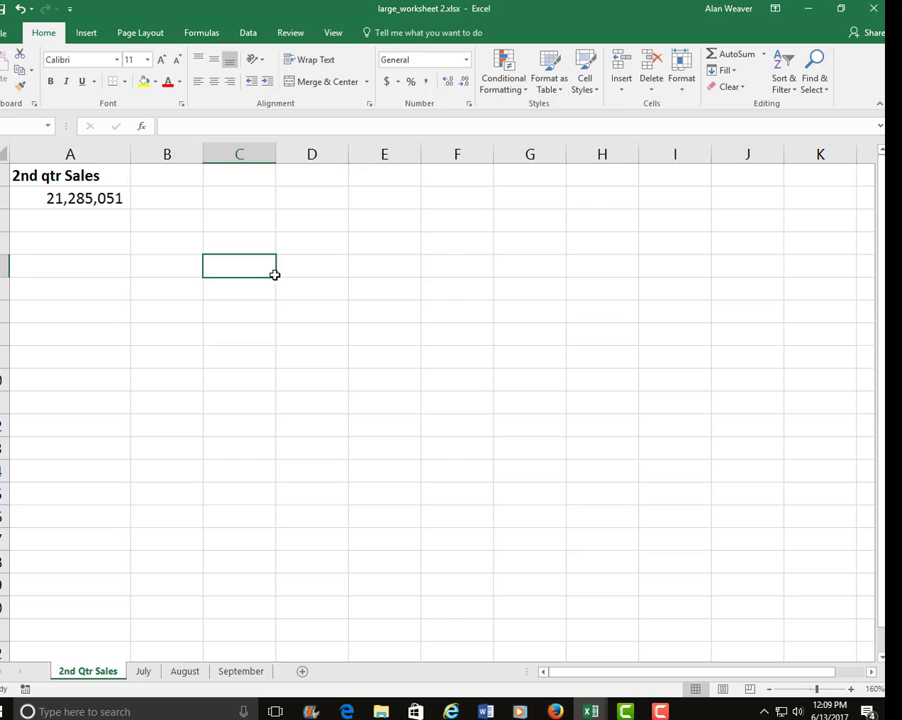
{"action": "left_click", "coordinate": [38, 218]}
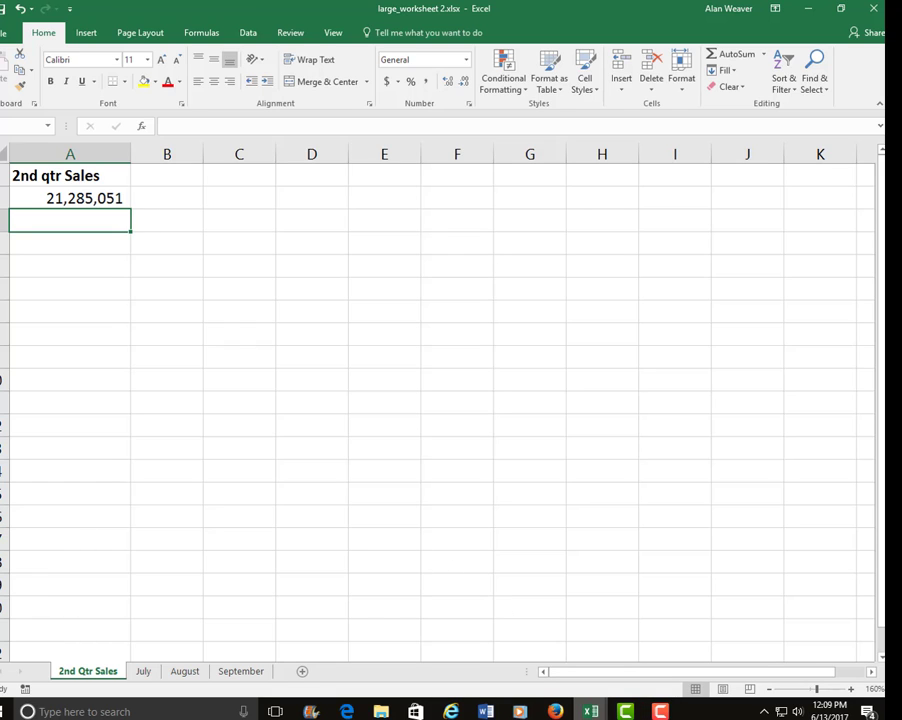
- Switch to the large_worksheet.xlsx workbook and add a new sheet with the heading "4th Qtr Sales" in cell A1
{"action": "left_click", "coordinate": [592, 712]}
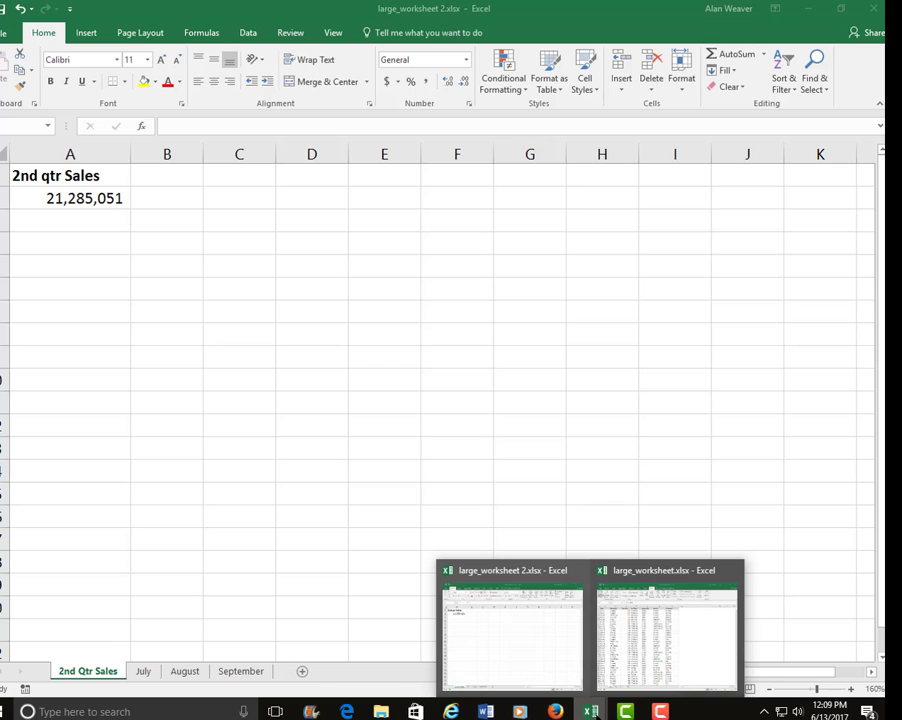
{"action": "left_click", "coordinate": [664, 649]}
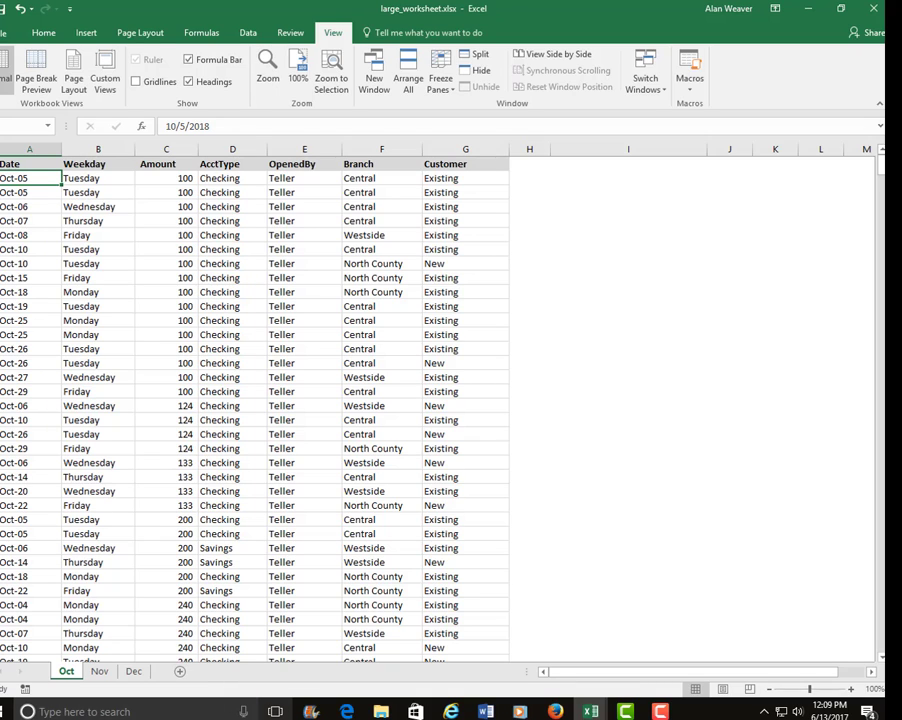
{"action": "left_click", "coordinate": [180, 675]}
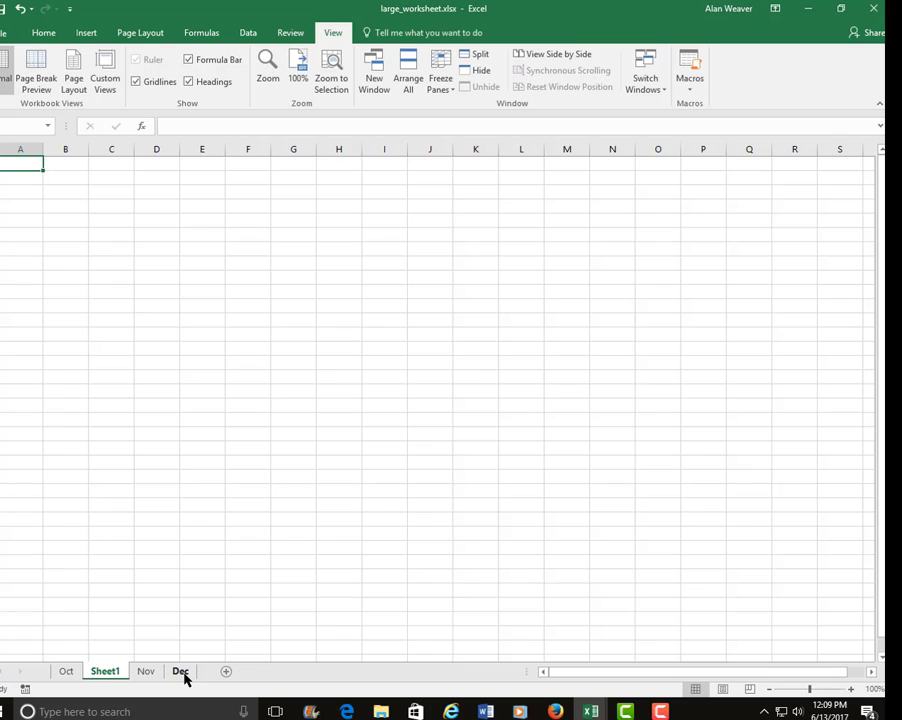
{"action": "type", "text": "4"}
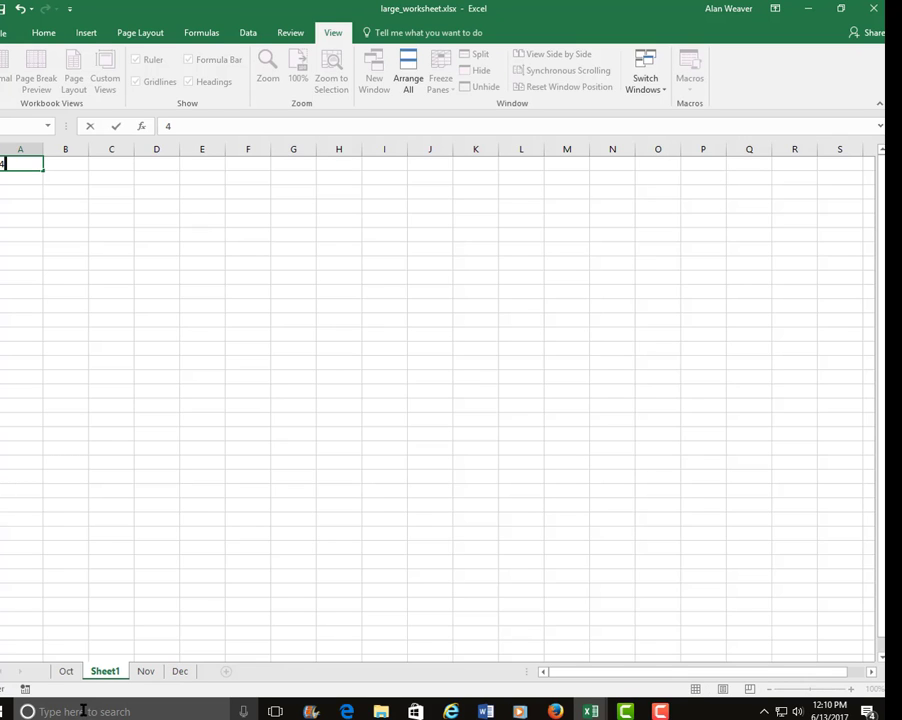
{"action": "type", "text": "th Qtr Sales"}
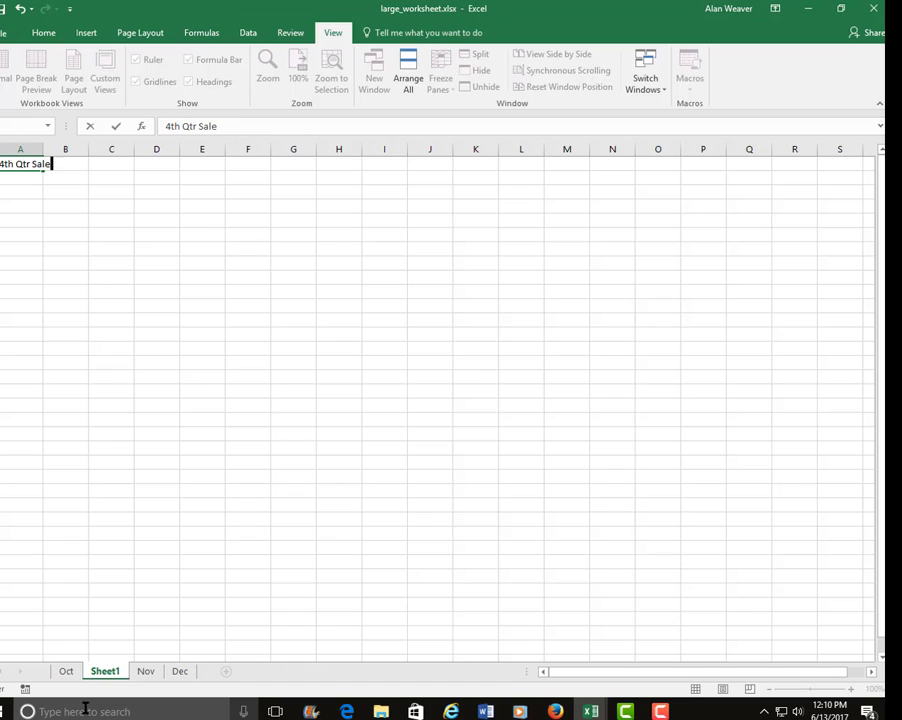
{"action": "key", "text": "Return"}
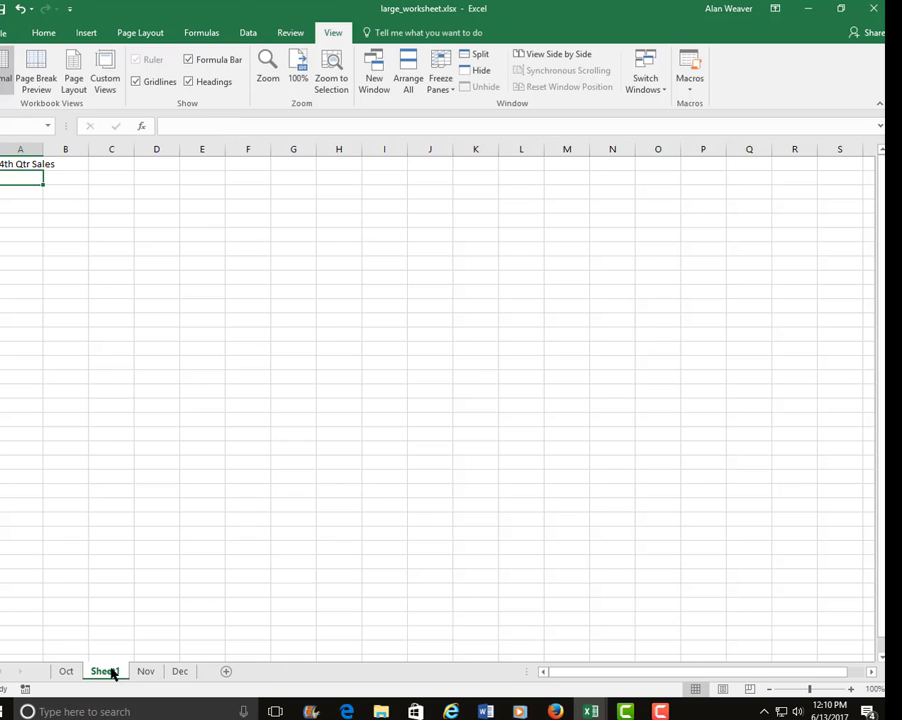
- Rename the new sheet "4 Qtr" and move it in front of the Oct sheet
{"action": "double_click", "coordinate": [113, 670]}
{"action": "type", "text": "4 Qtr"}
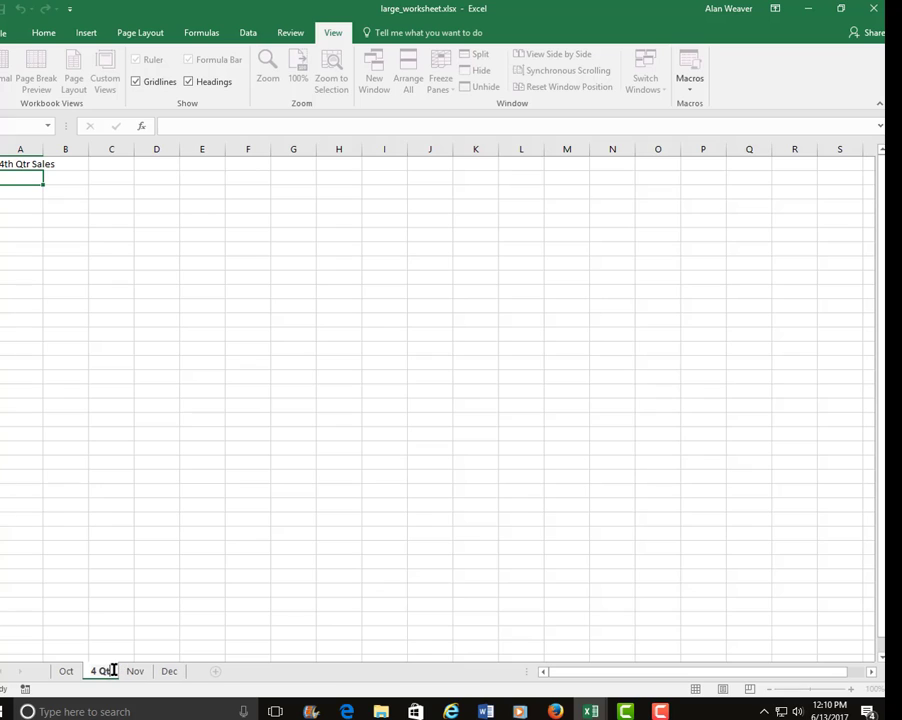
{"action": "key", "text": "Return"}
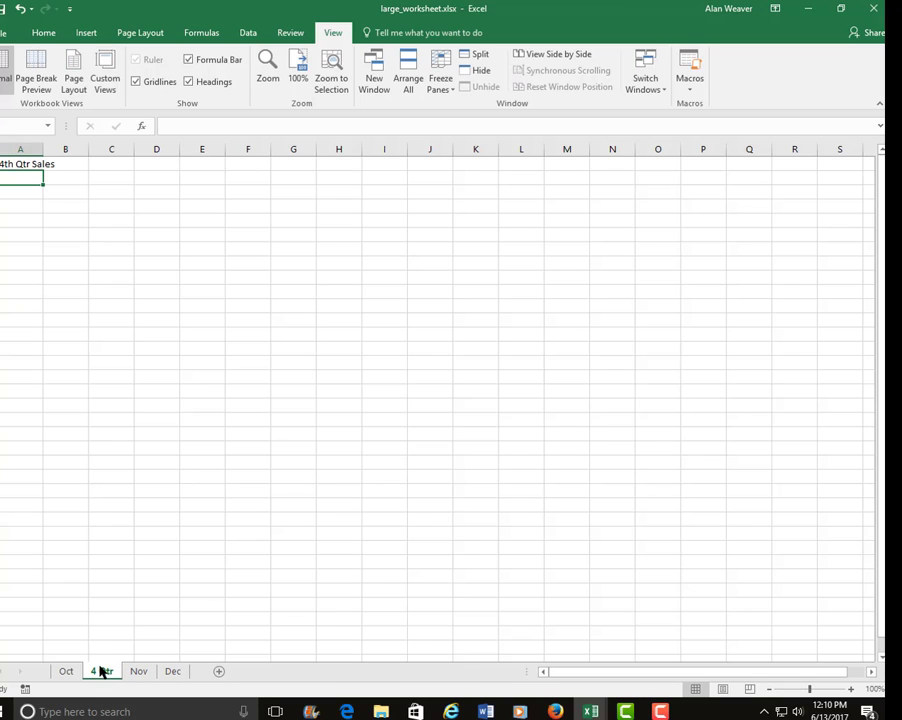
{"action": "left_click_drag", "start_coordinate": [100, 671], "coordinate": [62, 672]}
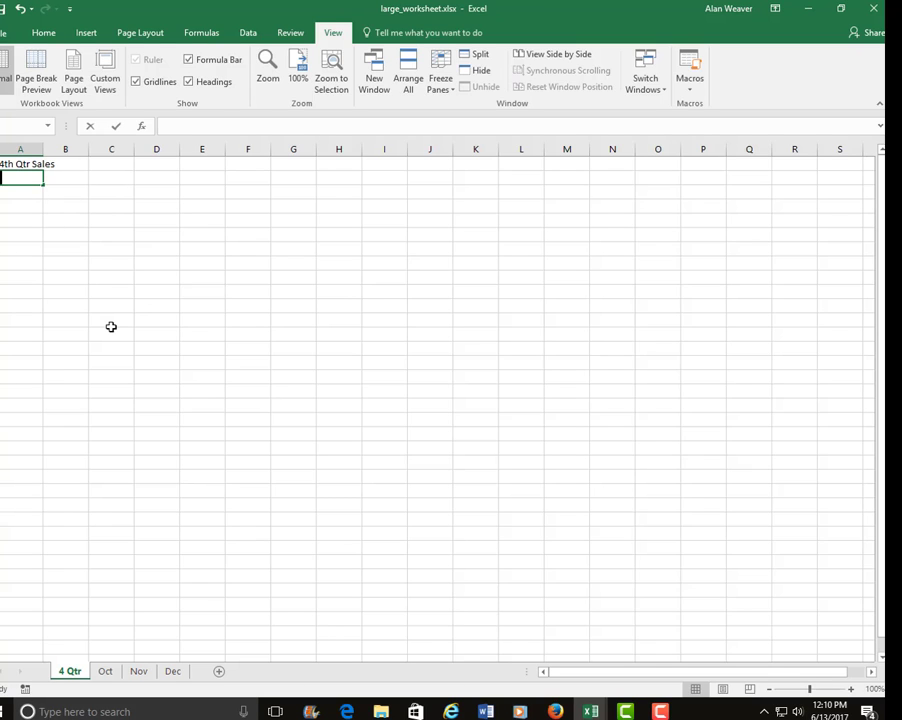
- Start a formula in cell A2 of the 4 Qtr sheet adding the Oct total C828 and the Nov total C745
{"action": "type", "text": "="}
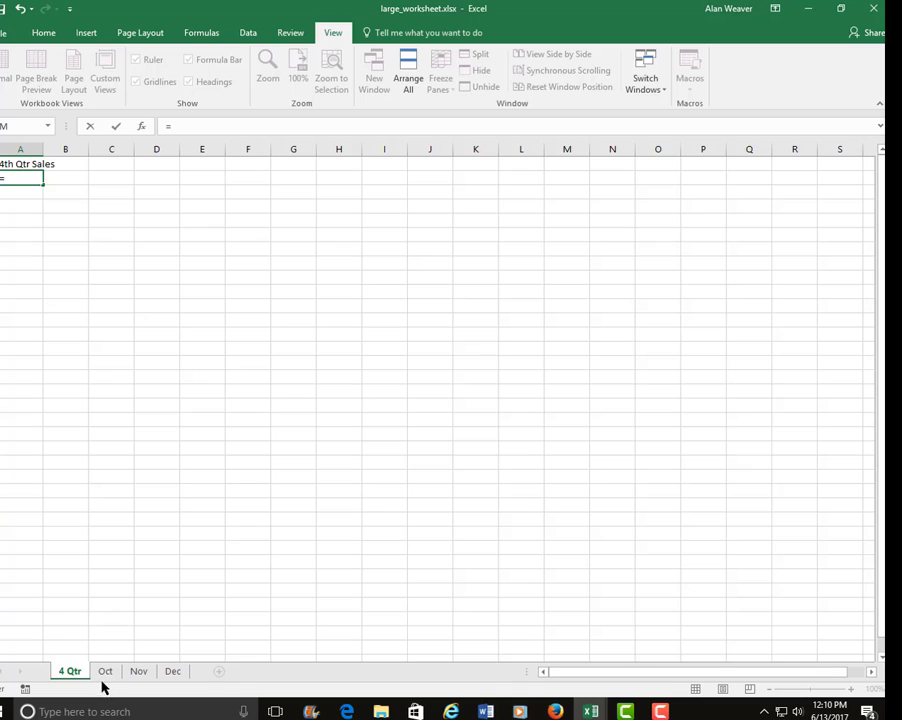
{"action": "left_click", "coordinate": [105, 672]}
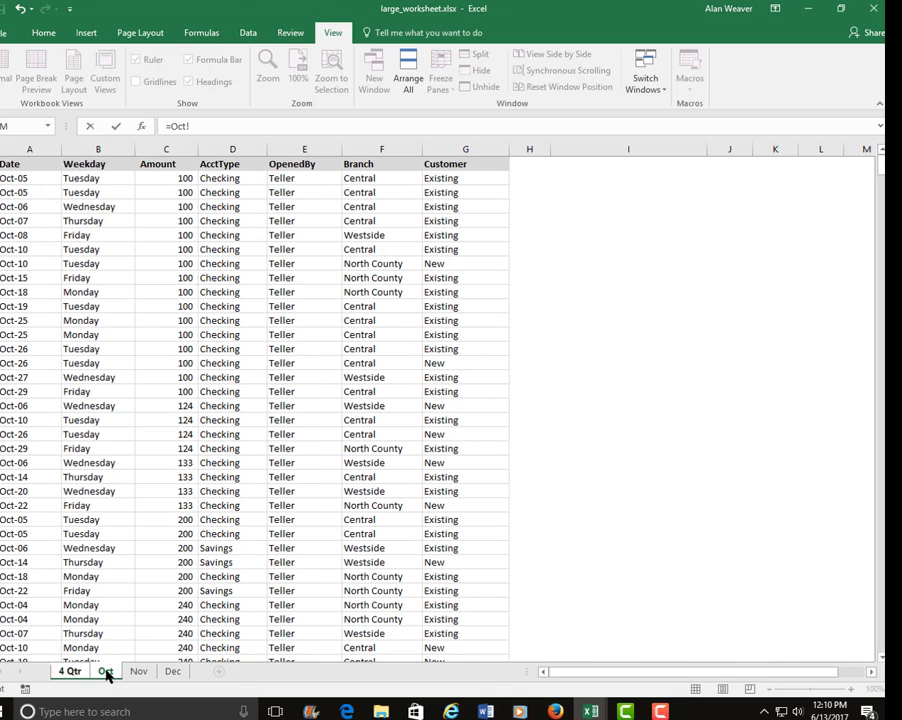
{"action": "left_click", "coordinate": [186, 465]}
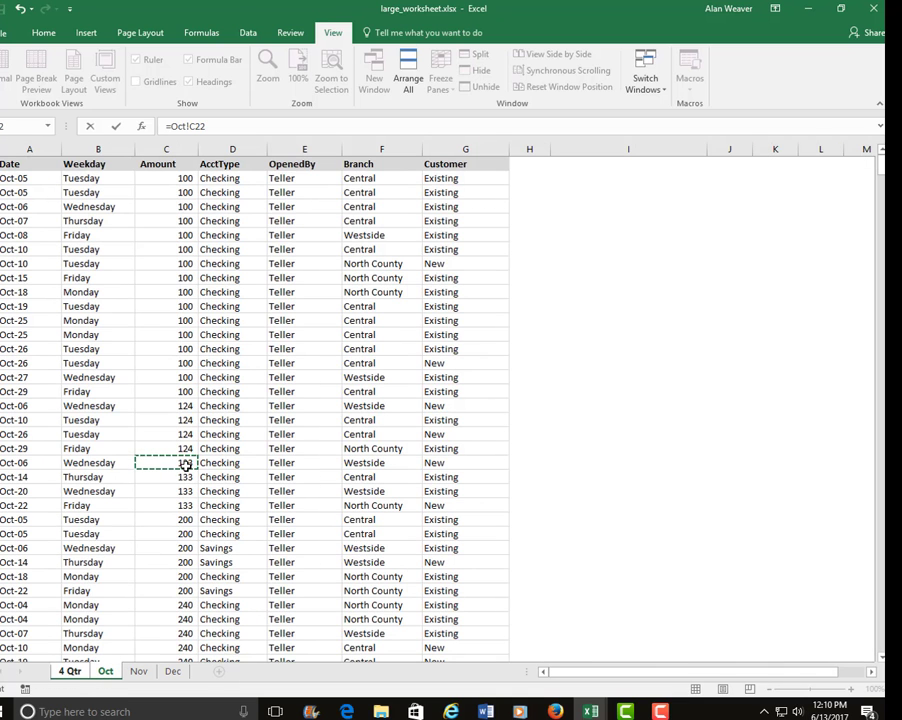
{"action": "key", "text": "End"}
{"action": "key", "text": "Down"}
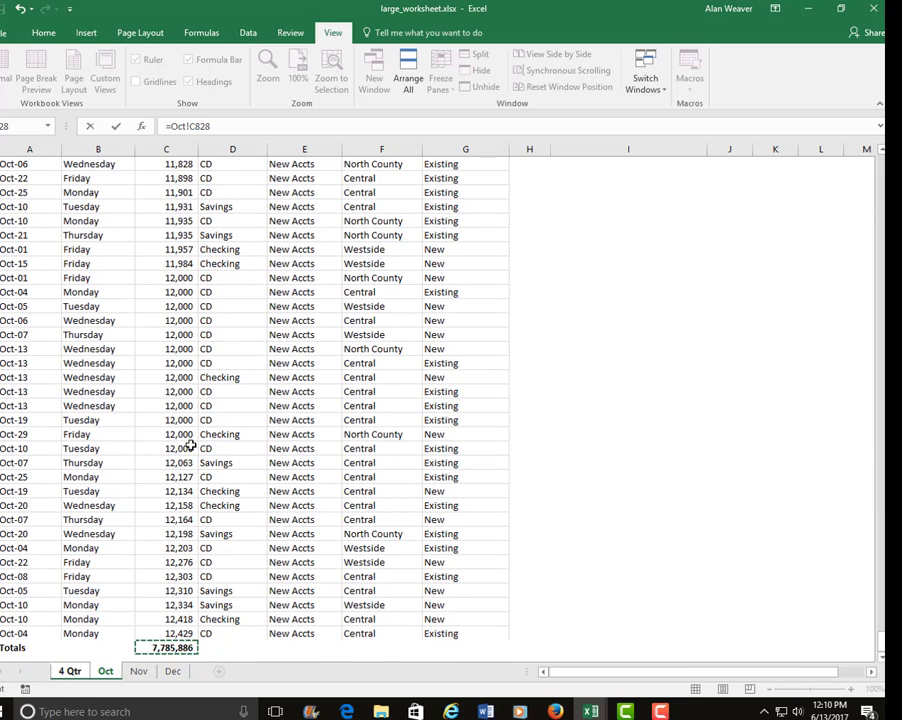
{"action": "type", "text": "+"}
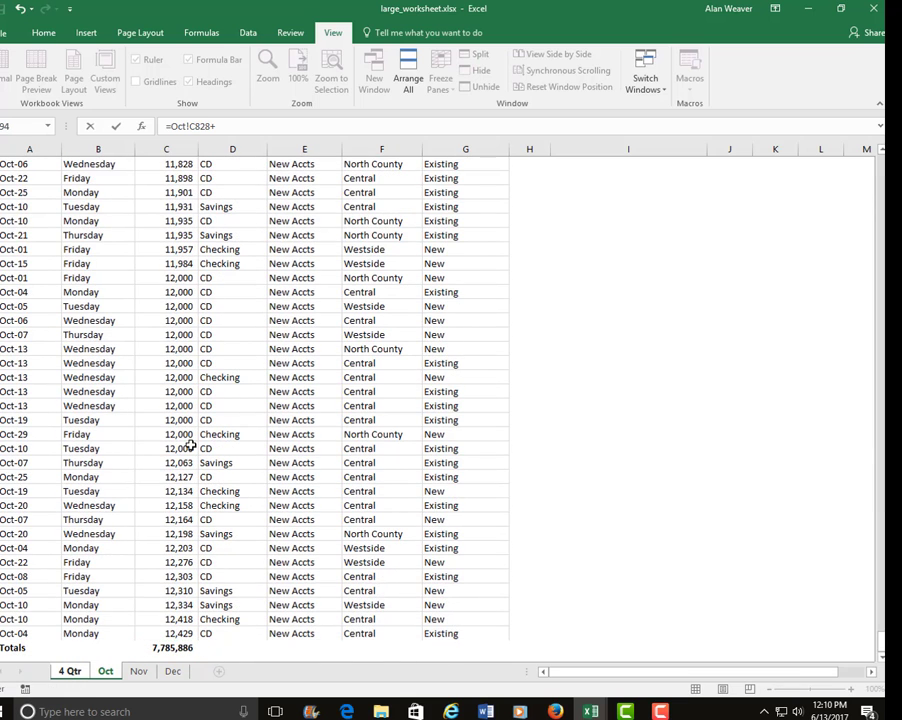
{"action": "left_click", "coordinate": [141, 673]}
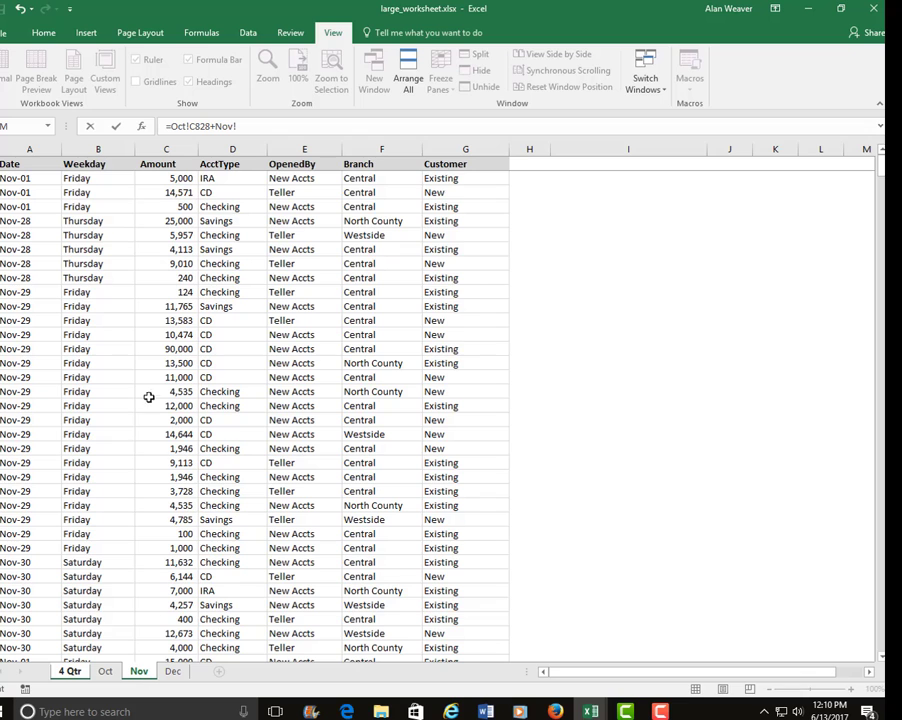
{"action": "left_click", "coordinate": [158, 334]}
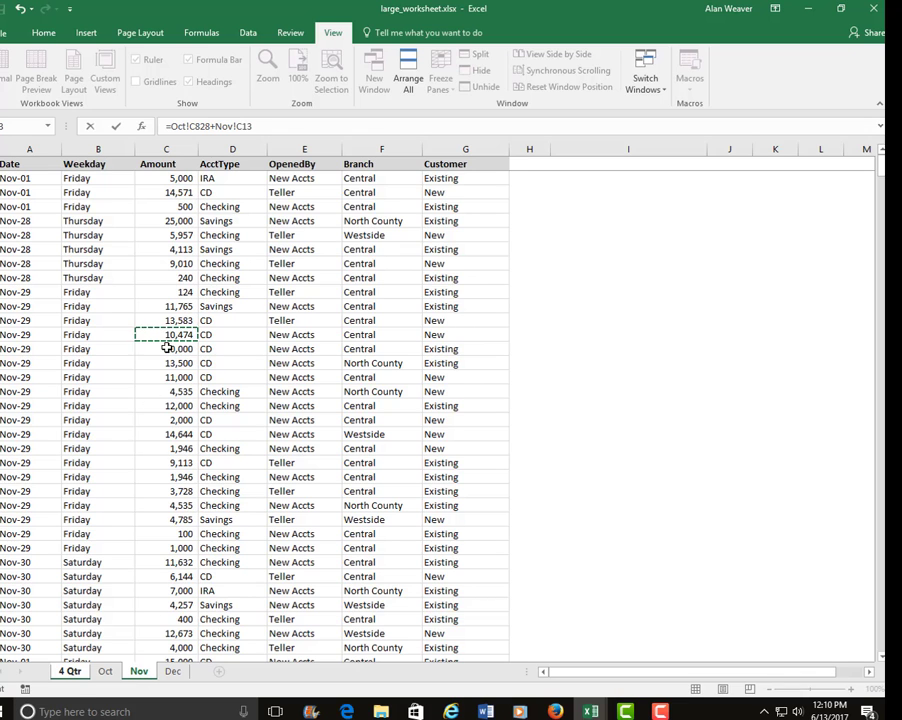
{"action": "key", "text": "ctrl+Down"}
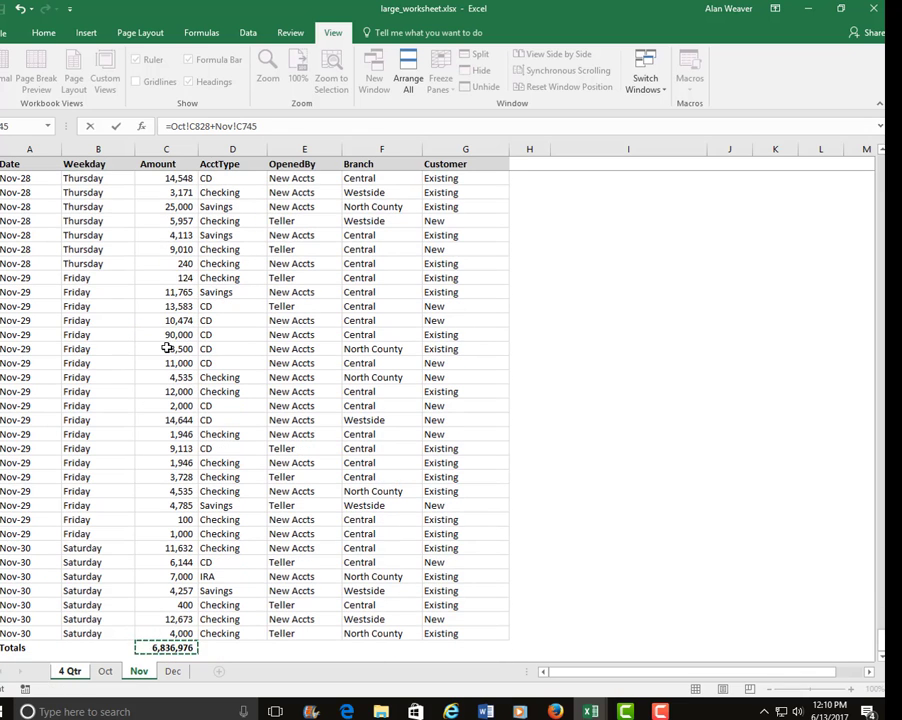
- Complete the A2 formula by adding the Dec sheet's total in C758, and select the result cell
{"action": "type", "text": "+"}
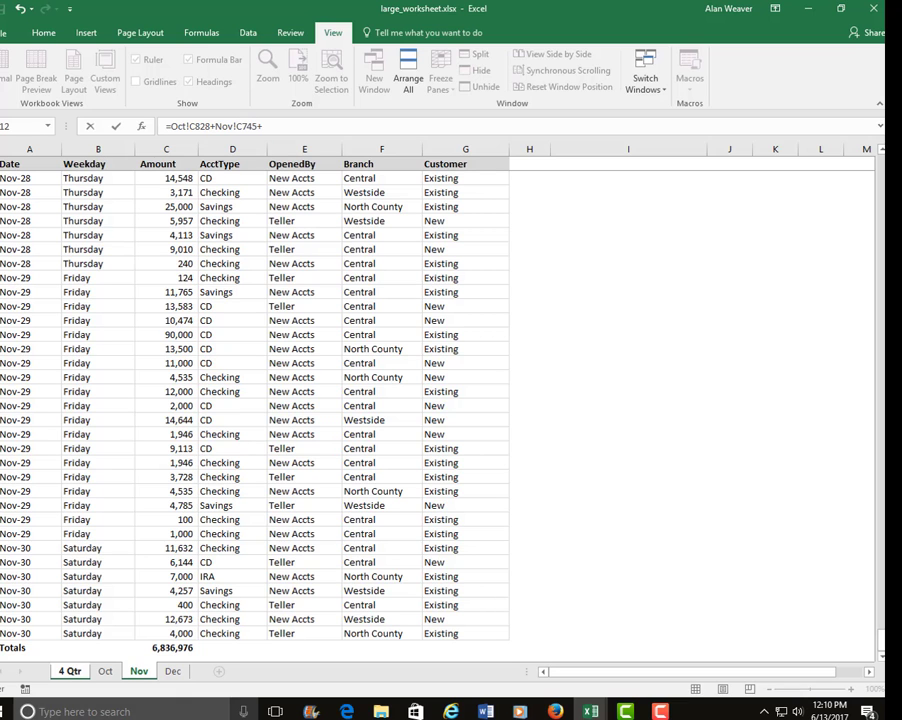
{"action": "left_click", "coordinate": [175, 671]}
{"action": "left_click", "coordinate": [184, 463]}
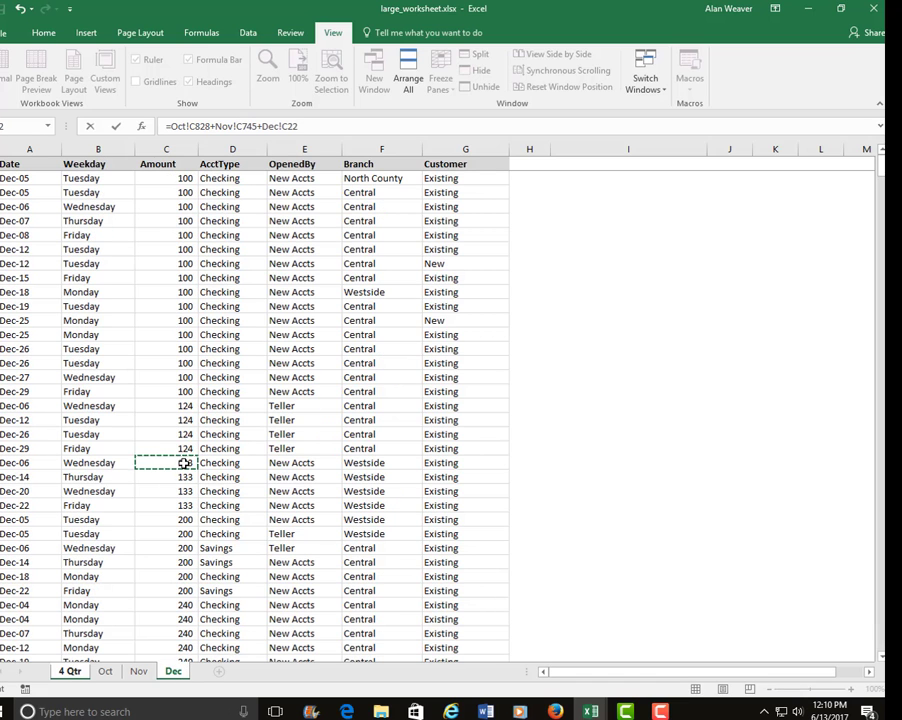
{"action": "key", "text": "End"}
{"action": "key", "text": "Down"}
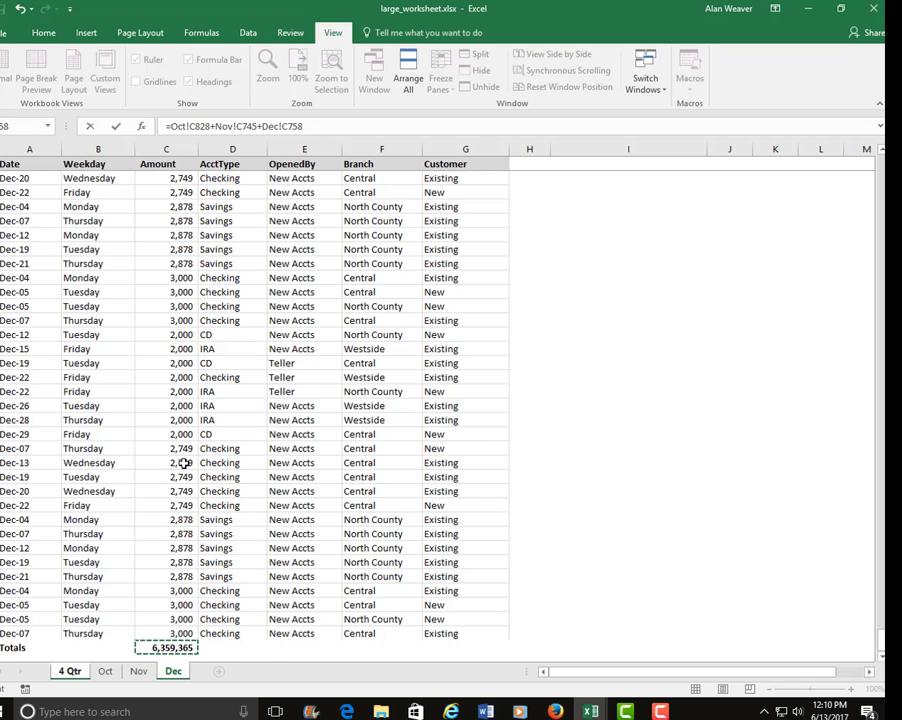
{"action": "key", "text": "Return"}
{"action": "key", "text": "Up"}
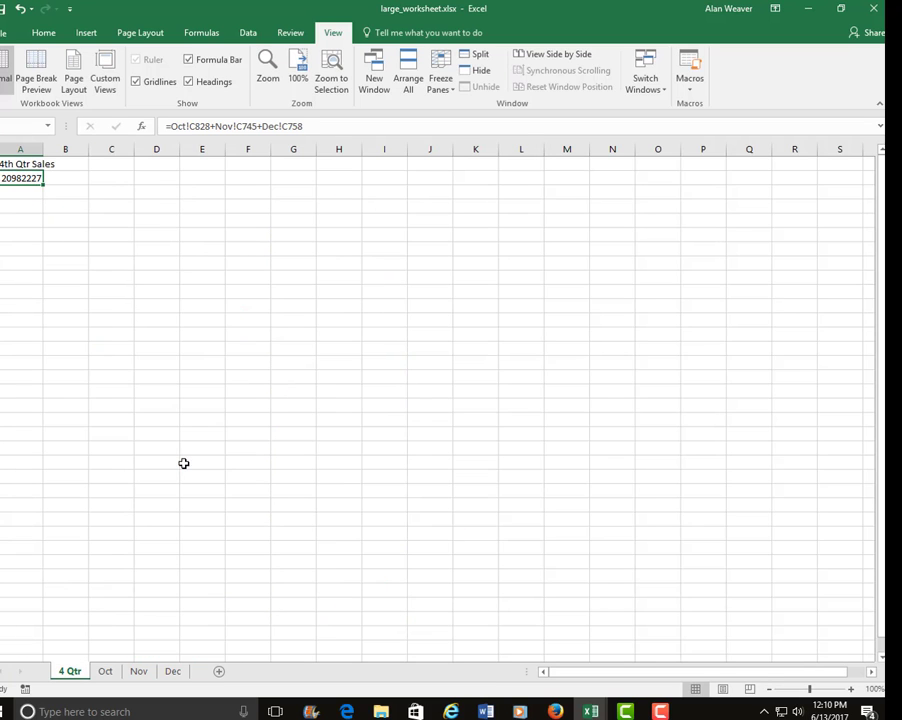
{"action": "key", "text": "ctrl+c"}
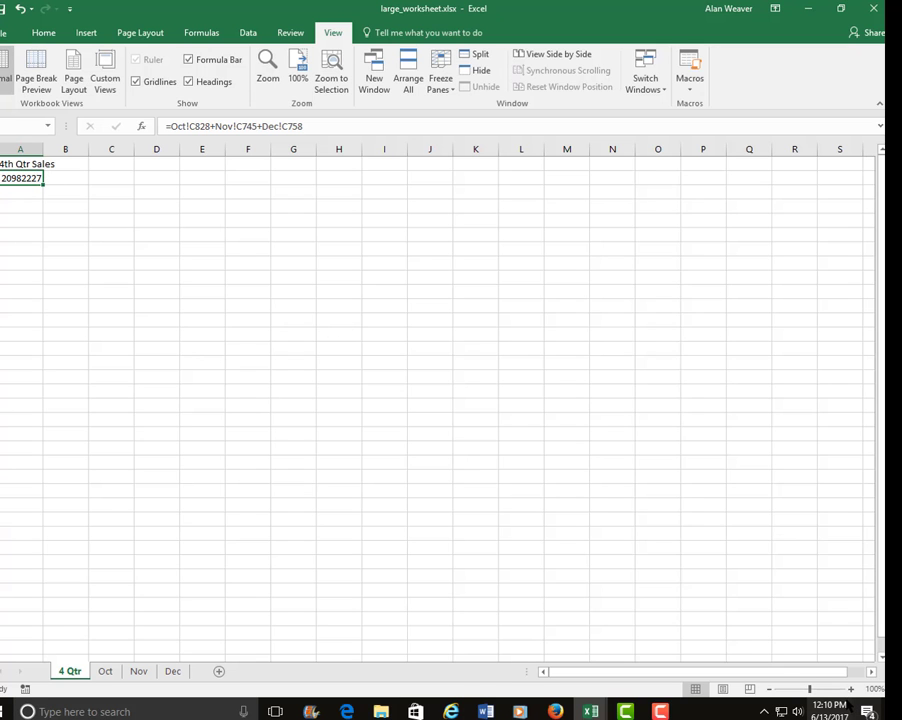
- Enlarge the 4 Qtr sheet's view to 200% and widen column A to fit its heading and total
{"action": "left_click", "coordinate": [851, 689]}
{"action": "left_click", "coordinate": [851, 689]}
{"action": "left_click", "coordinate": [851, 689]}
{"action": "left_click", "coordinate": [851, 689]}
{"action": "left_click", "coordinate": [851, 689]}
{"action": "left_click", "coordinate": [851, 689]}
{"action": "left_click", "coordinate": [851, 689]}
{"action": "left_click", "coordinate": [851, 689]}
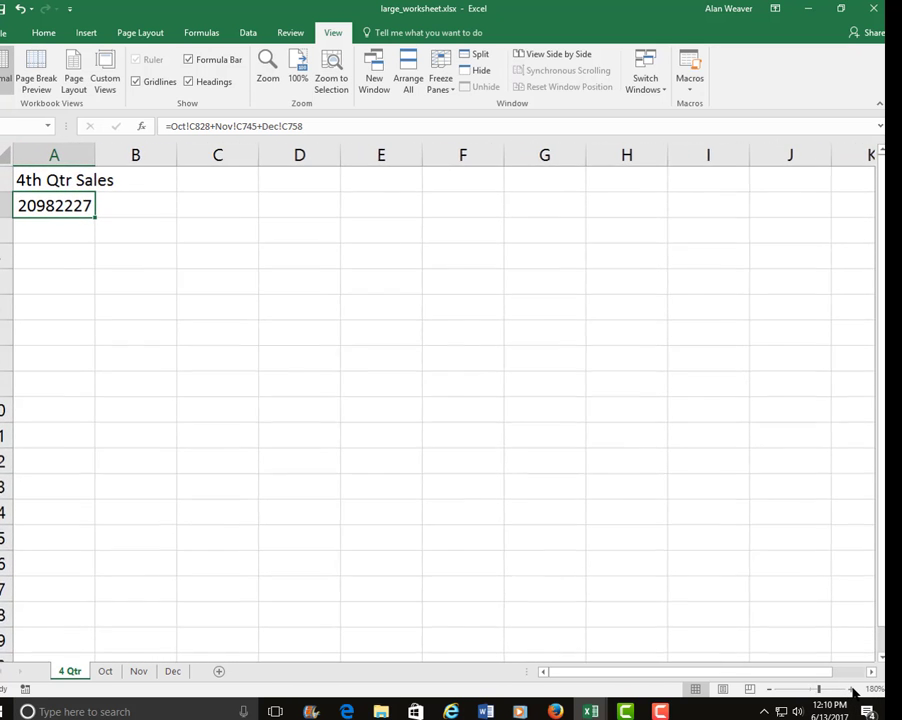
{"action": "left_click", "coordinate": [851, 689]}
{"action": "left_click", "coordinate": [851, 689]}
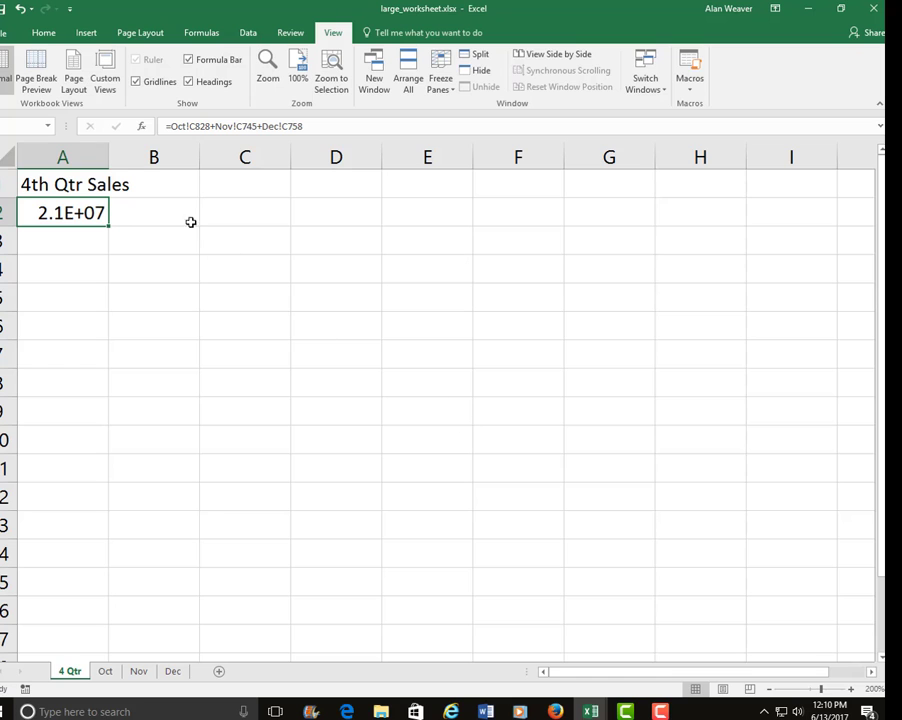
{"action": "left_click", "coordinate": [120, 157]}
{"action": "left_click", "coordinate": [76, 152]}
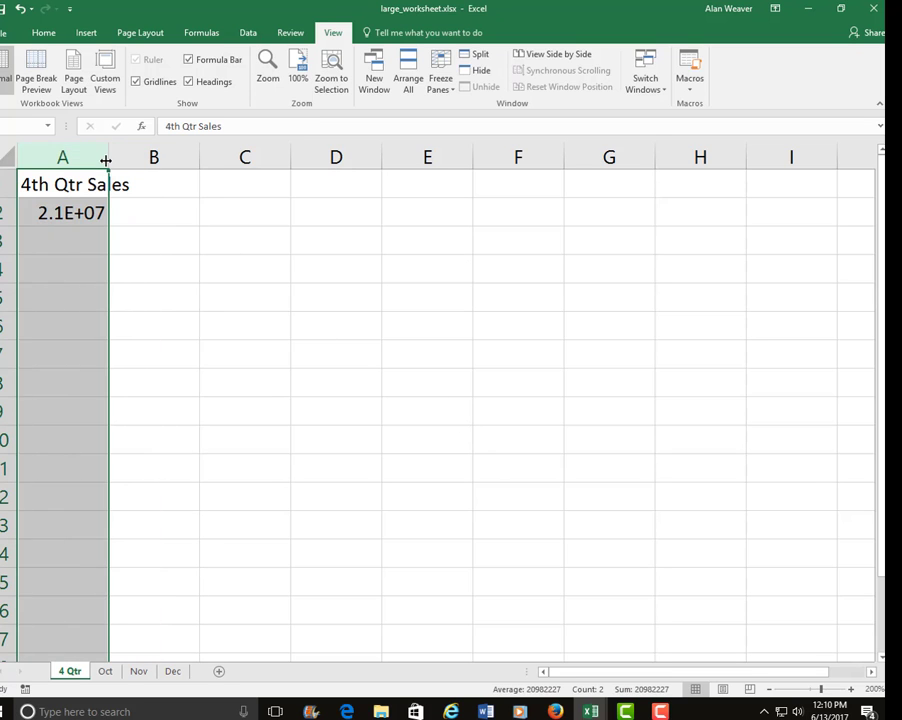
{"action": "left_click_drag", "start_coordinate": [104, 157], "coordinate": [164, 157]}
{"action": "left_click", "coordinate": [92, 207]}
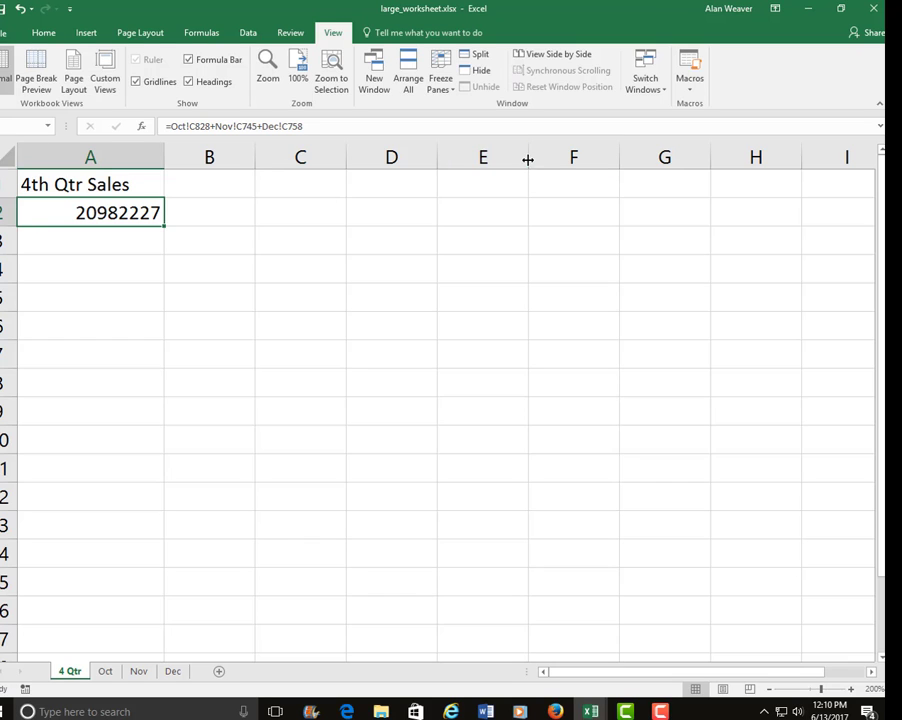
- Format the total in cell A2 with the comma number style and no decimal places
{"action": "left_click", "coordinate": [55, 33]}
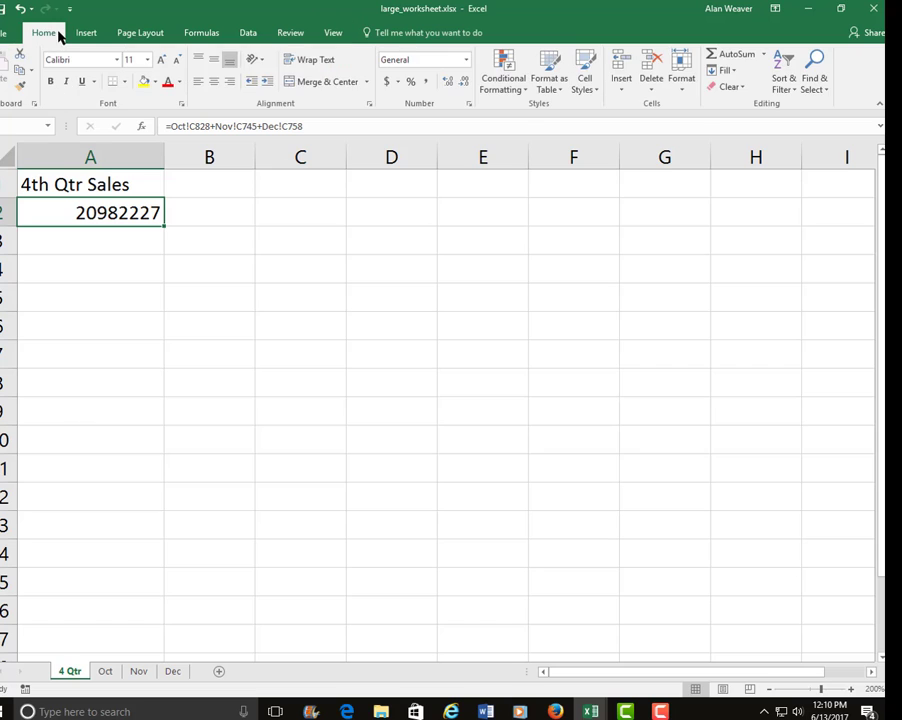
{"action": "left_click", "coordinate": [425, 81]}
{"action": "left_click", "coordinate": [463, 81]}
{"action": "left_click", "coordinate": [463, 81]}
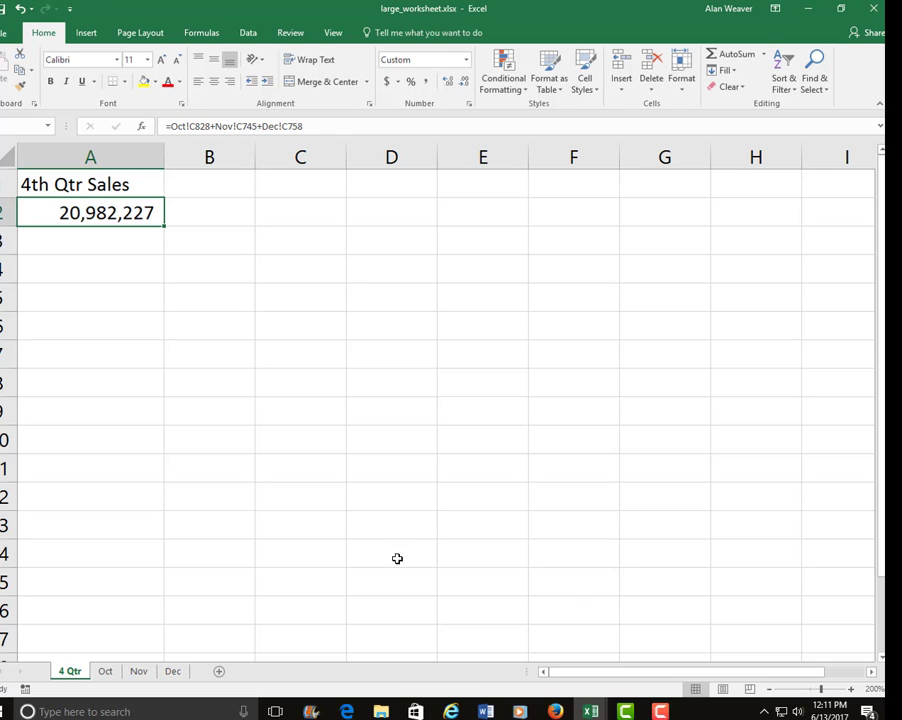
- Create a new blank workbook and enter the heading "2nd half of year sales" in cell A1
{"action": "key", "text": "ctrl+n"}
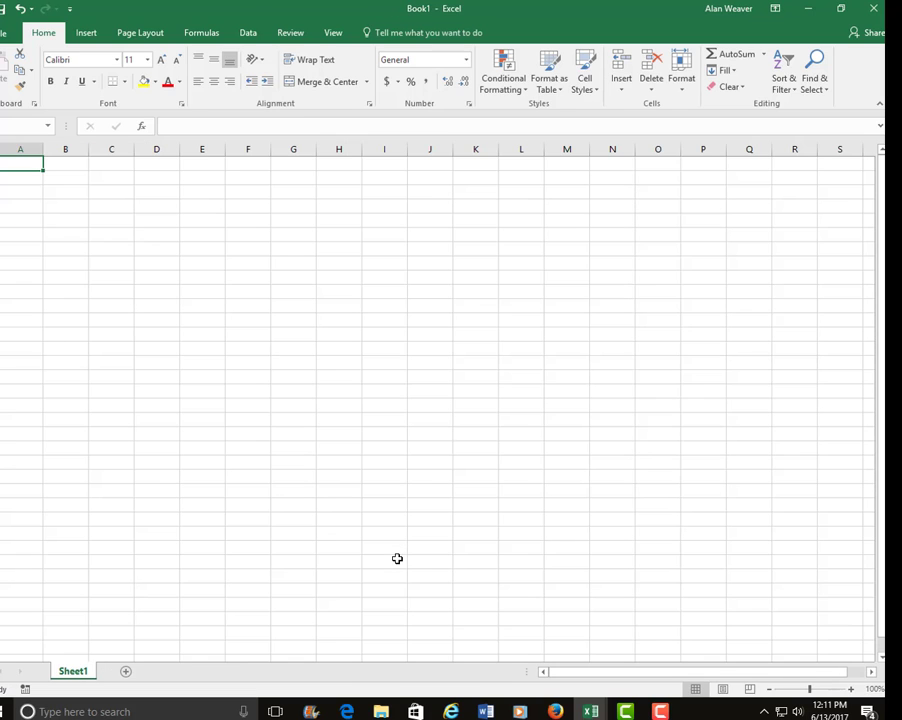
{"action": "left_click", "coordinate": [852, 689]}
{"action": "left_click", "coordinate": [852, 689]}
{"action": "left_click", "coordinate": [852, 689]}
{"action": "left_click", "coordinate": [852, 689]}
{"action": "left_click", "coordinate": [852, 689]}
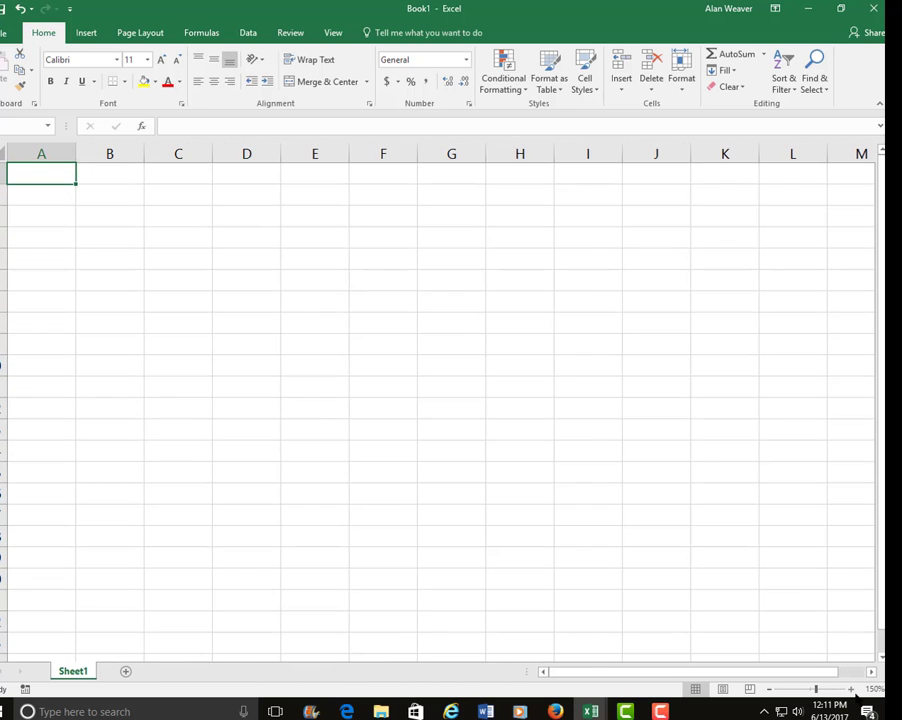
{"action": "type", "text": "2nd hal"}
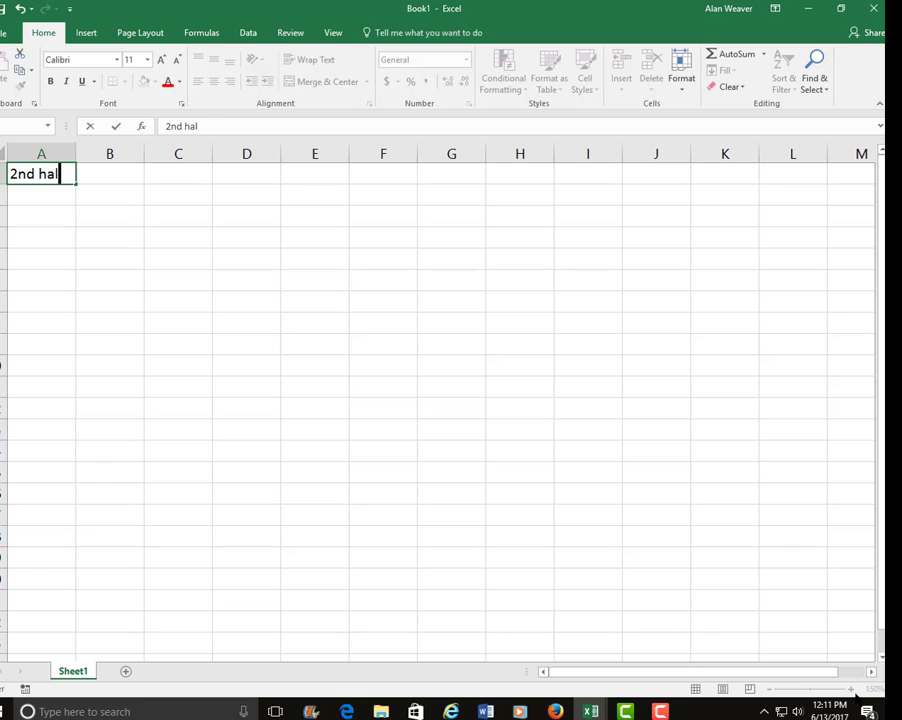
{"action": "type", "text": "f of year sales"}
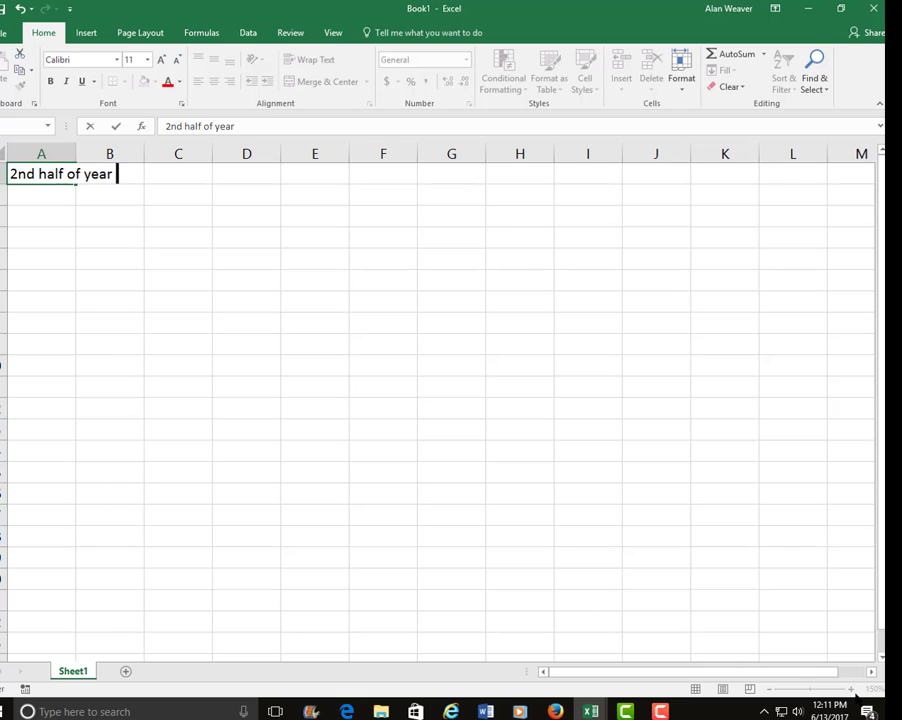
{"action": "key", "text": "Return"}
{"action": "key", "text": "Return"}
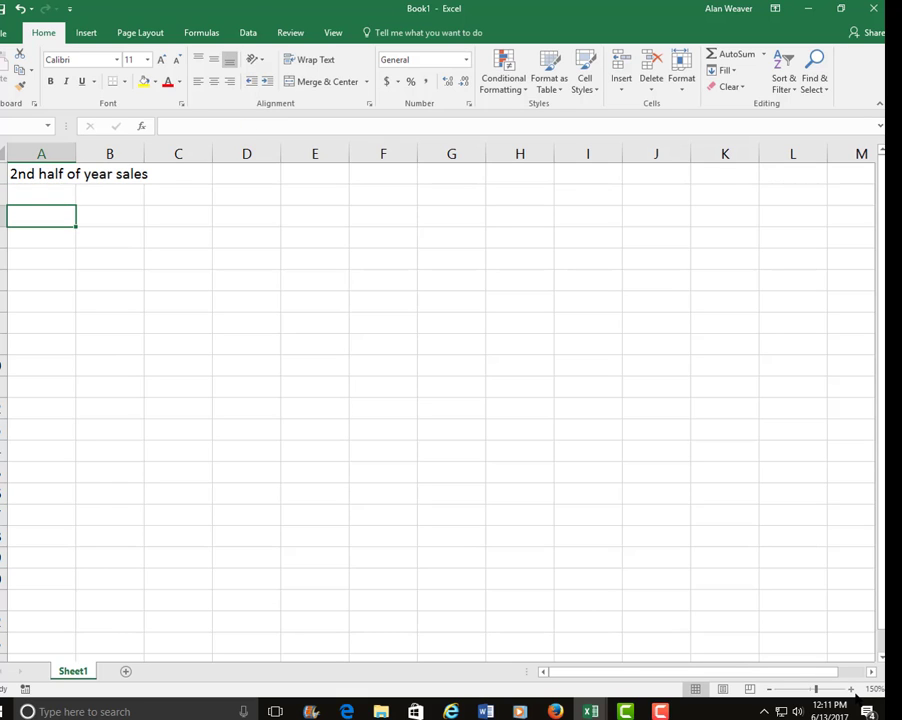
{"action": "key", "text": "Up"}
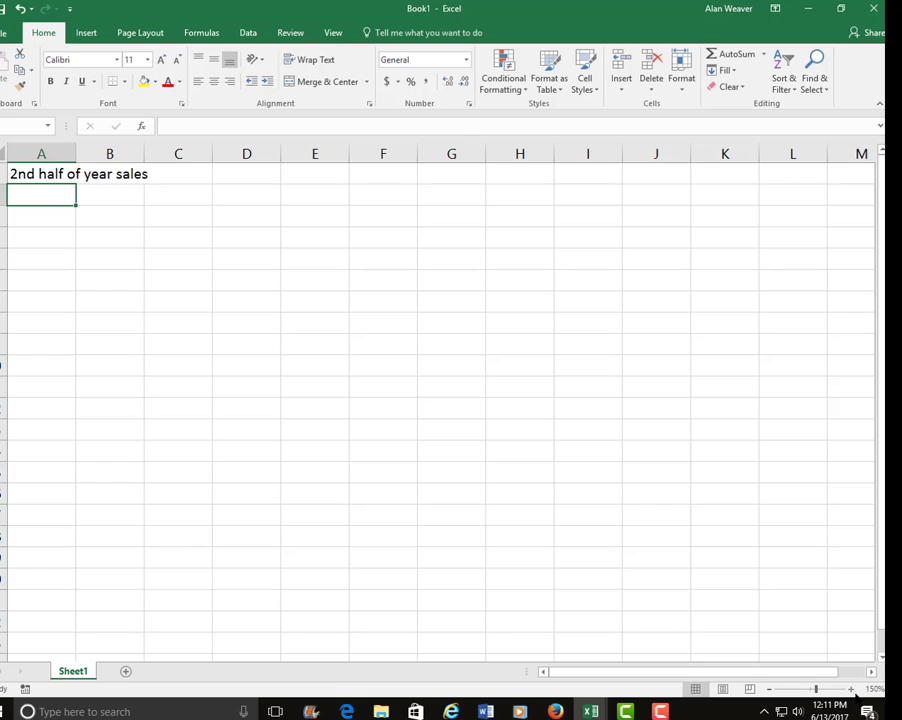
{"action": "type", "text": "="}
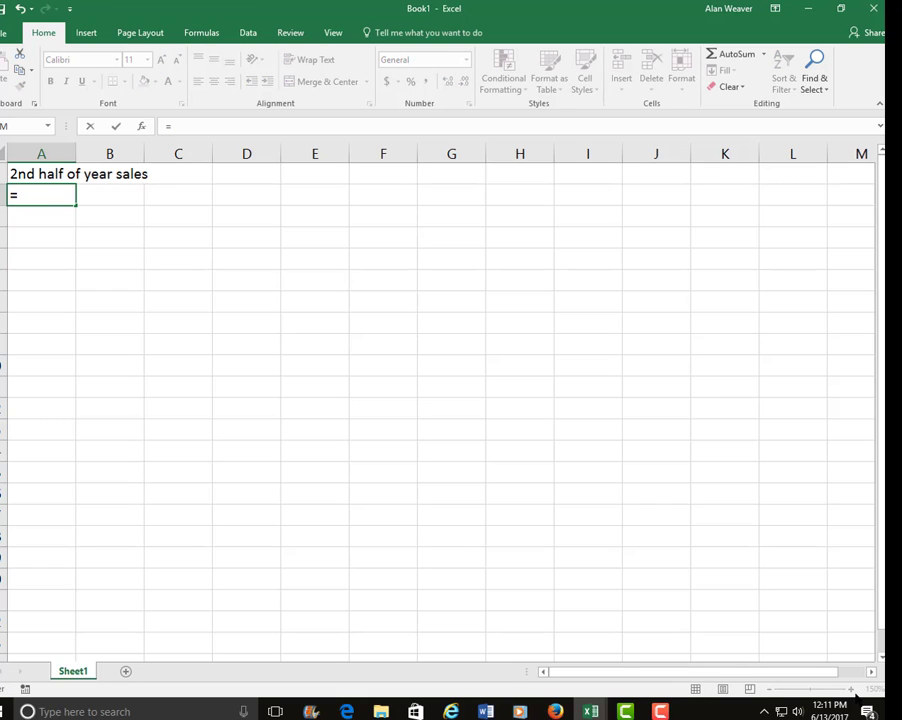
{"action": "key", "text": "Escape"}
{"action": "key", "text": "ctrl+c"}
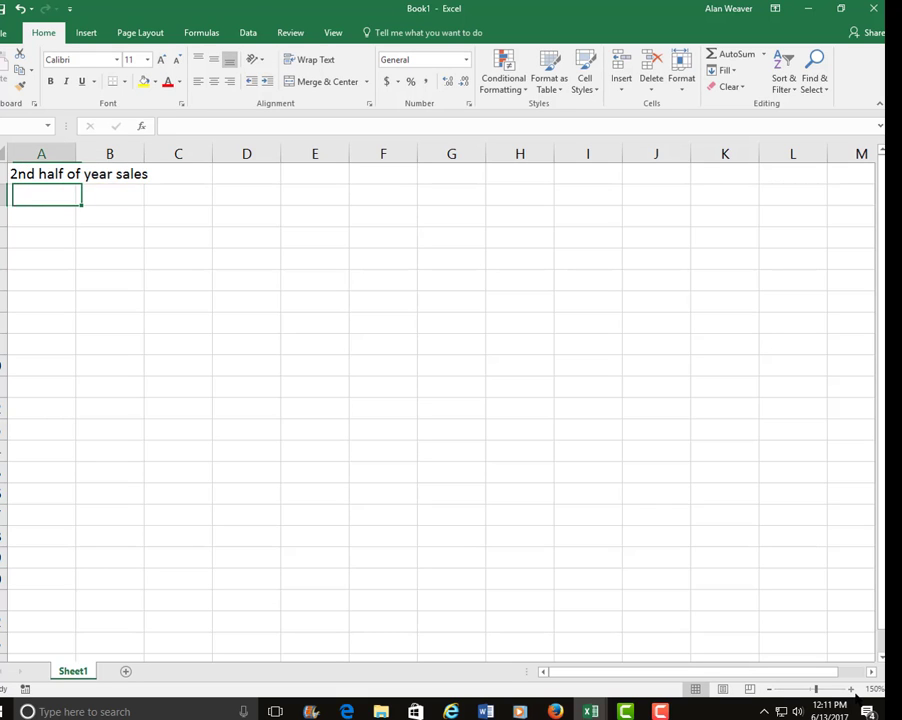
{"action": "key", "text": "Escape"}
- Enter the labels "Qtr 3" in cell A2 and "Qtr 4" in cell A3 under the heading
{"action": "type", "text": "Qtr "}
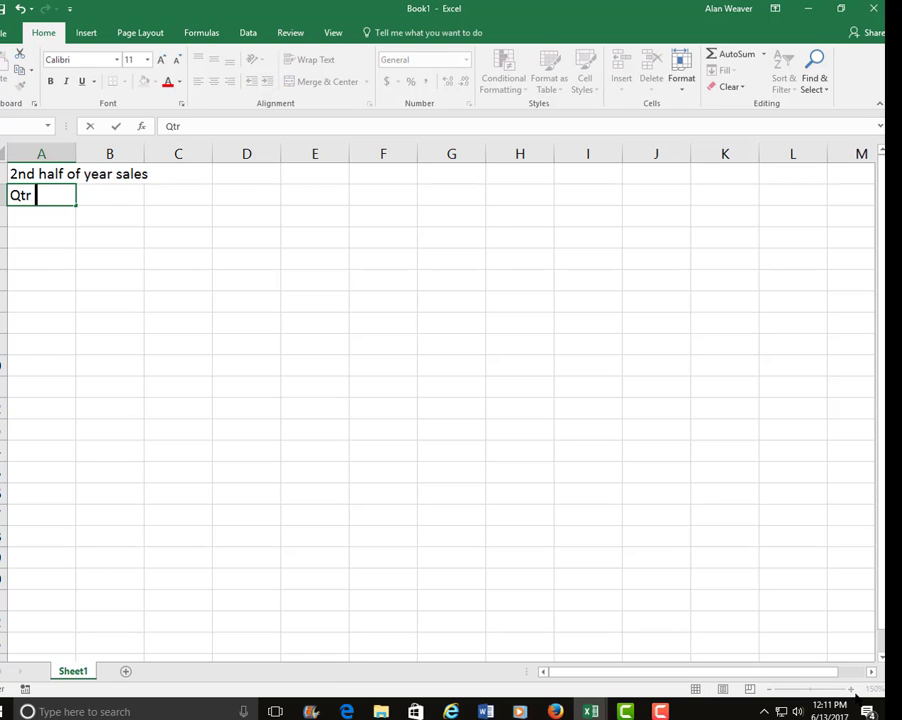
{"action": "type", "text": "2"}
{"action": "key", "text": "BackSpace"}
{"action": "type", "text": "3"}
{"action": "key", "text": "Return"}
{"action": "type", "text": "Q"}
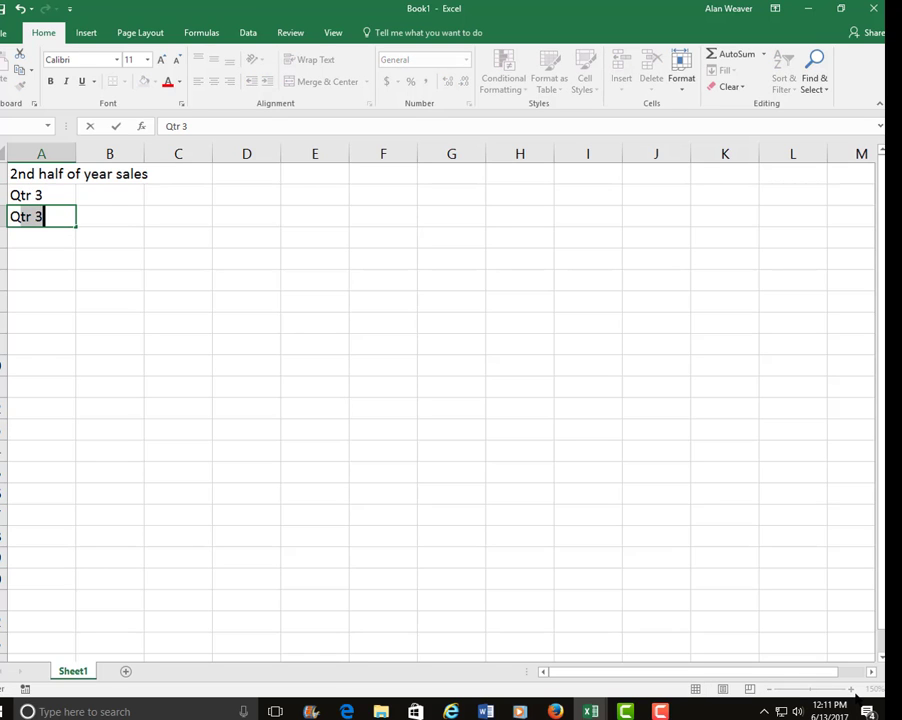
{"action": "type", "text": "tr 4"}
{"action": "key", "text": "Return"}
{"action": "key", "text": "Up"}
{"action": "key", "text": "Up"}
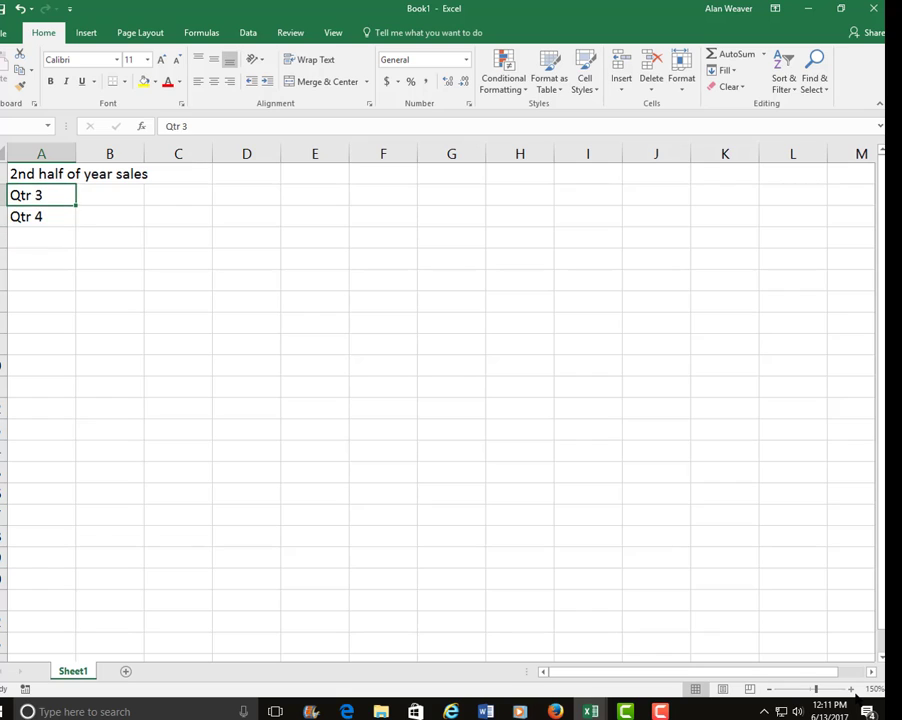
{"action": "left_click", "coordinate": [110, 195]}
{"action": "type", "text": "*"}
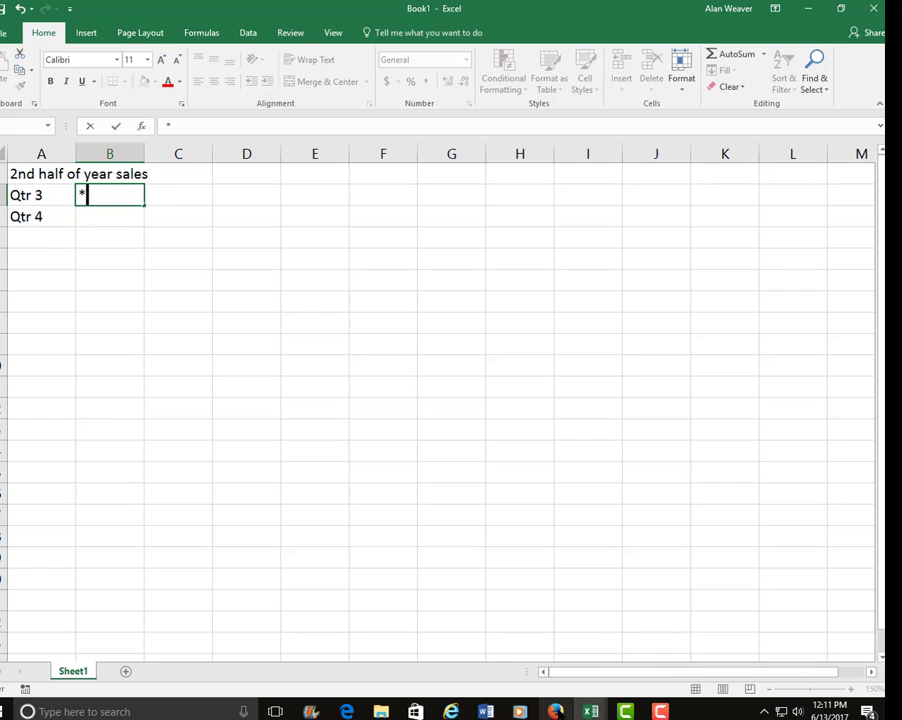
{"action": "left_click", "coordinate": [593, 712]}
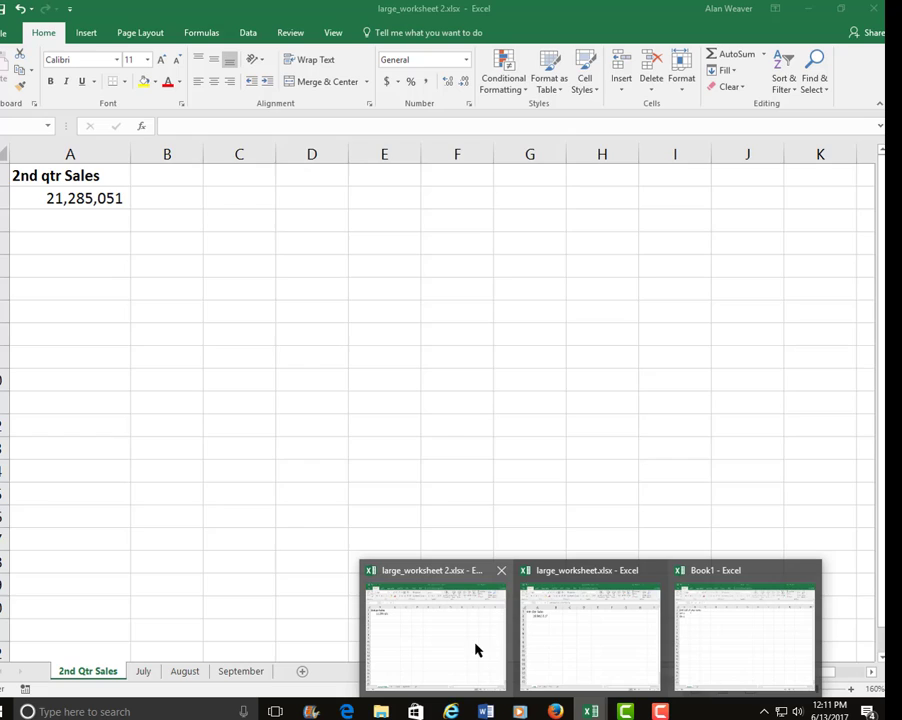
{"action": "mouse_move", "coordinate": [578, 612]}
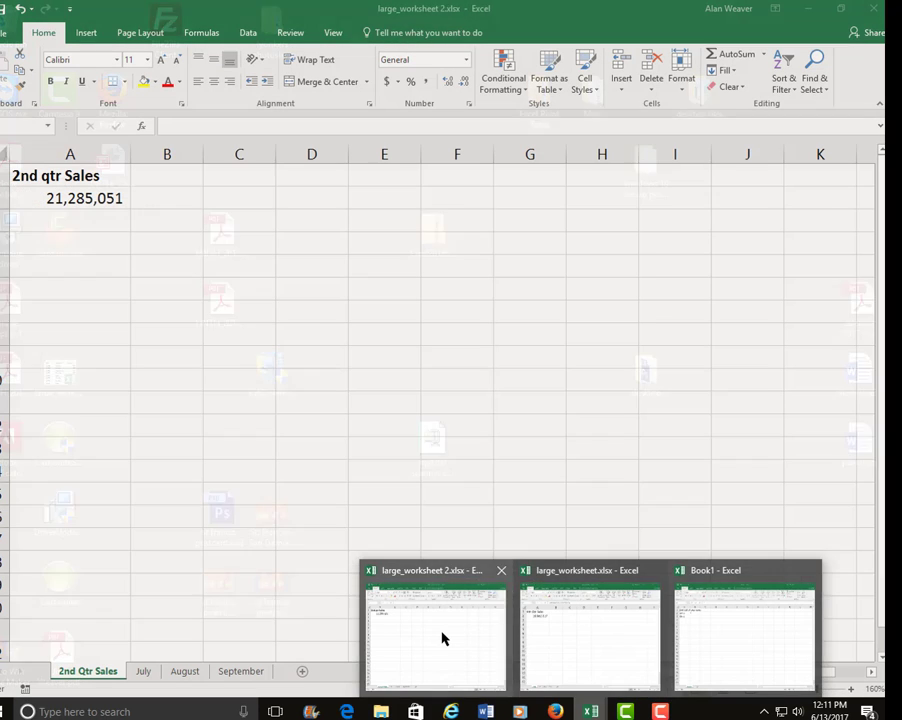
{"action": "left_click", "coordinate": [442, 637]}
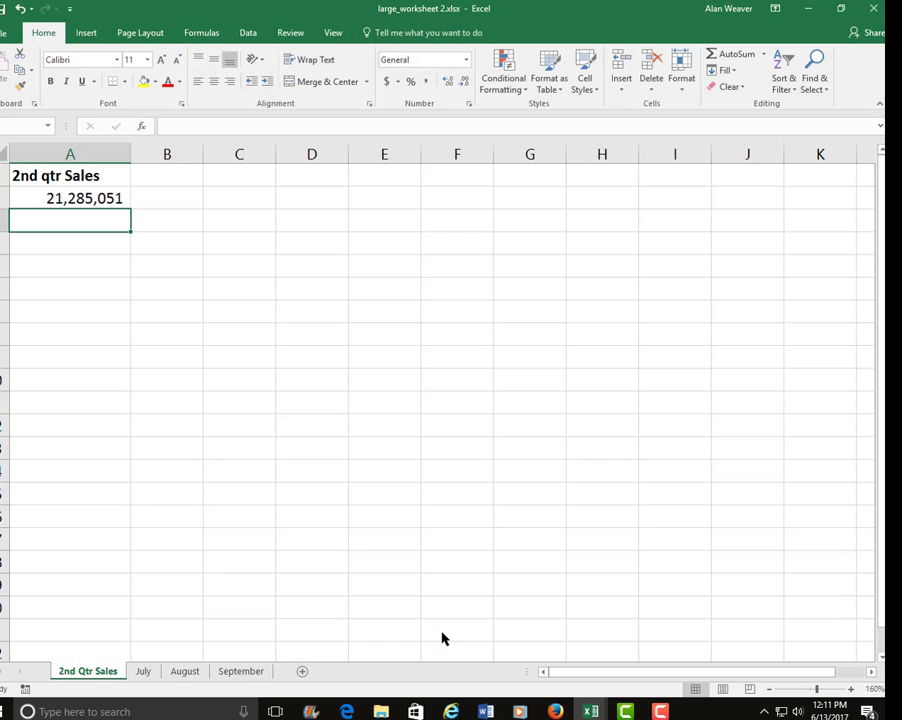
{"action": "left_click", "coordinate": [92, 200]}
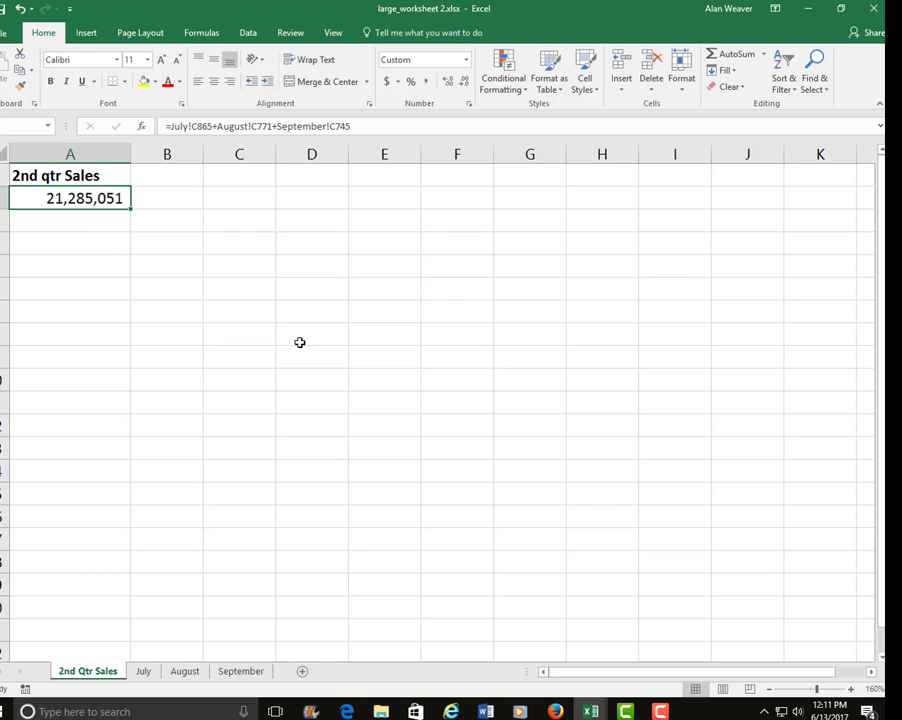
{"action": "key", "text": "Down"}
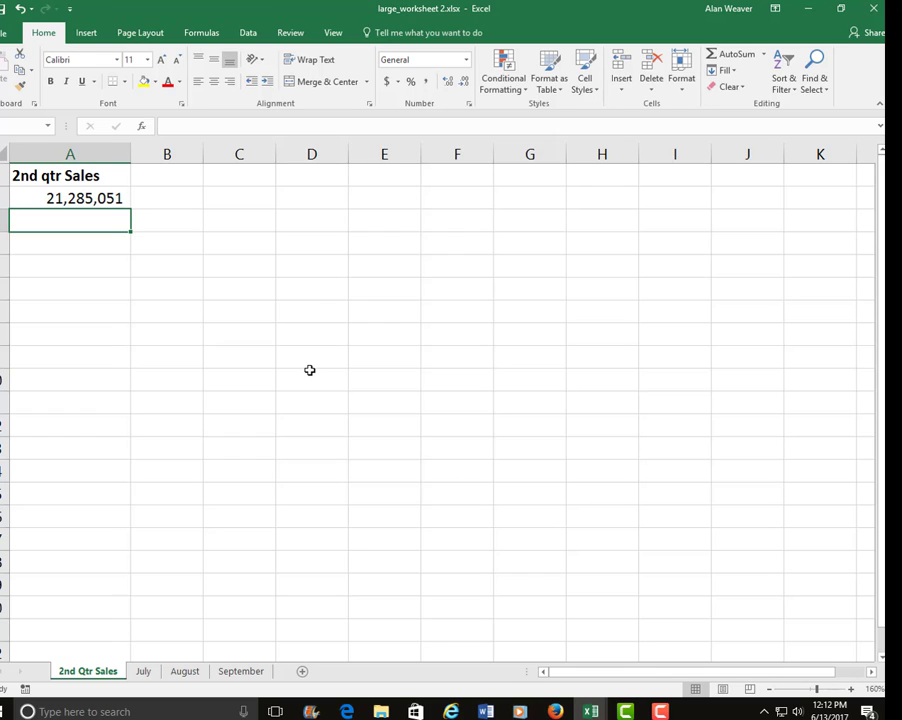
{"action": "left_click", "coordinate": [76, 197]}
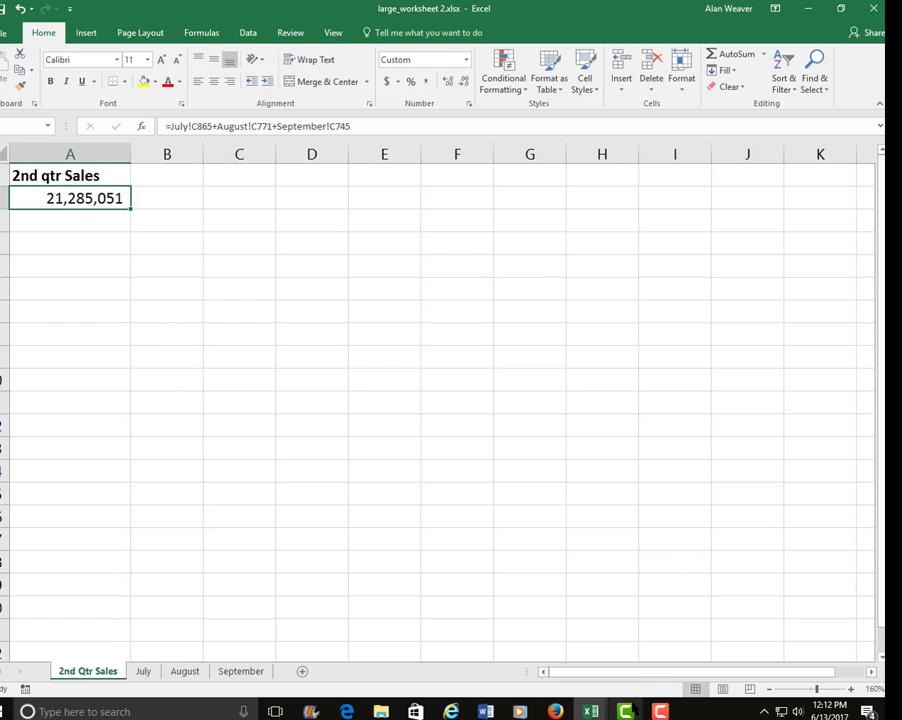
{"action": "mouse_move", "coordinate": [591, 711]}
{"action": "mouse_move", "coordinate": [637, 684]}
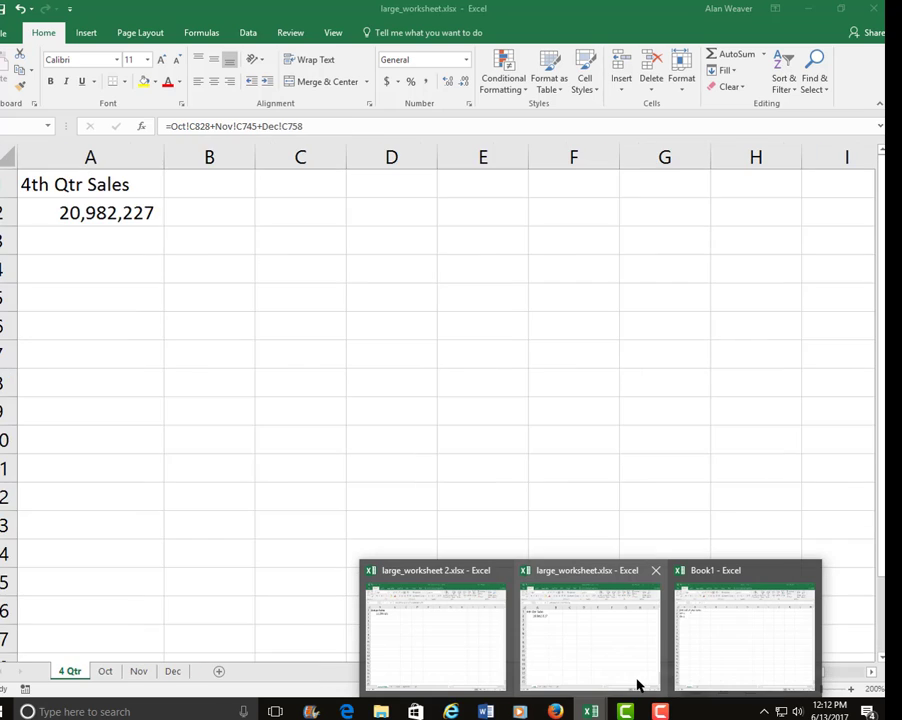
{"action": "left_click", "coordinate": [710, 637]}
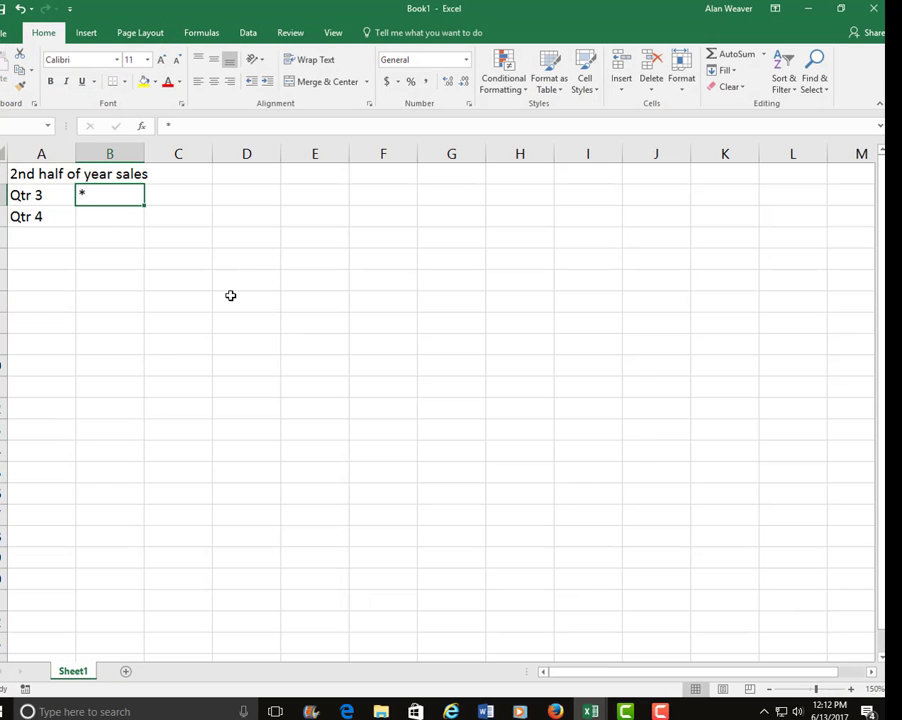
{"action": "key", "text": "BackSpace"}
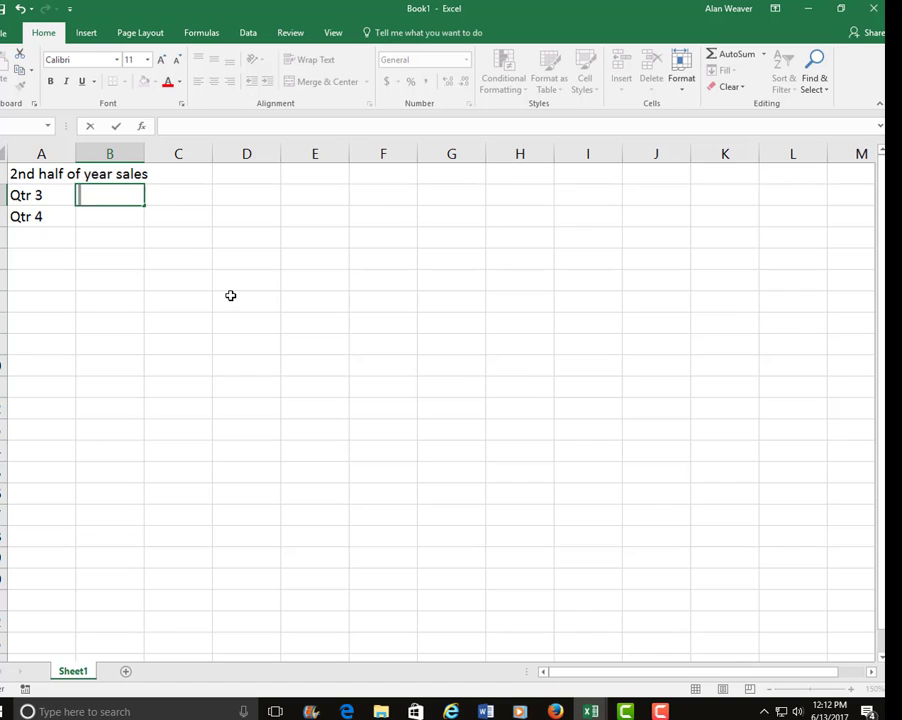
- Link cell B2 of Book1 to the sales total in A2 on the 4 Qtr sheet of large_worksheet.xlsx
{"action": "type", "text": "="}
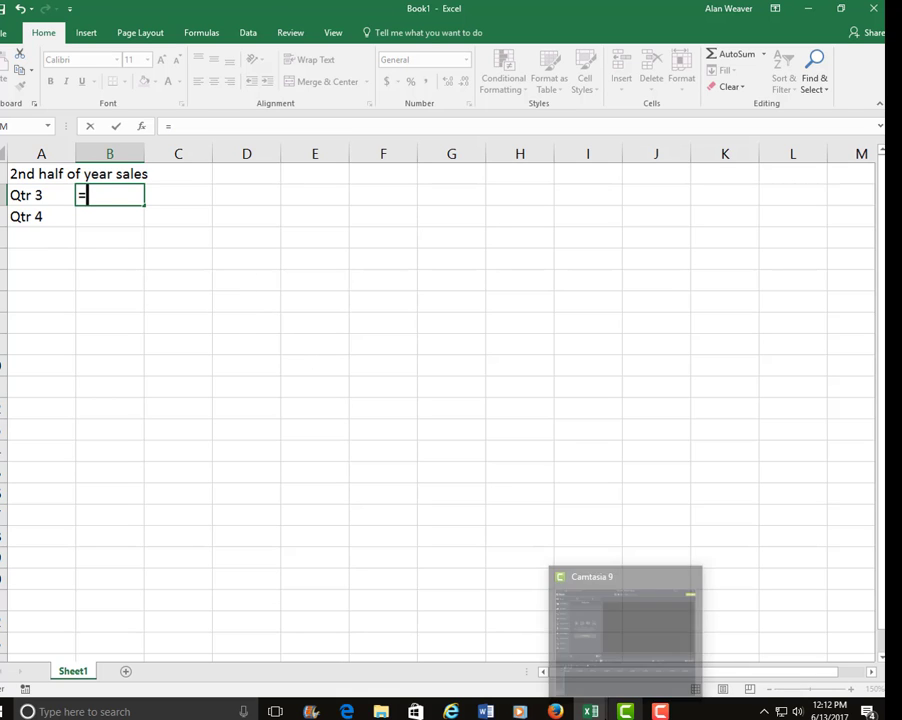
{"action": "mouse_move", "coordinate": [591, 711]}
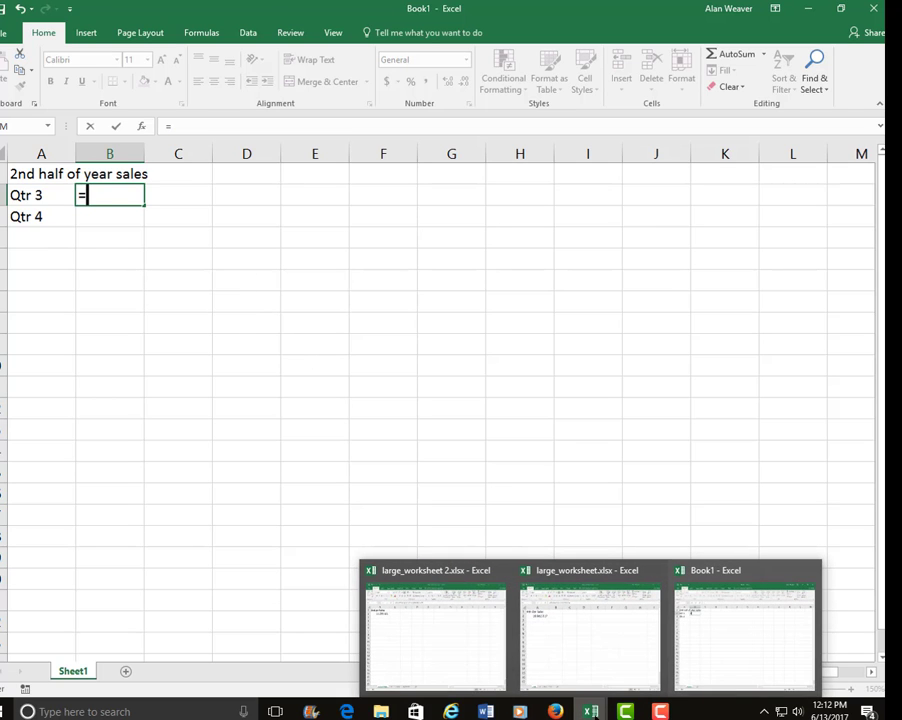
{"action": "mouse_move", "coordinate": [448, 625]}
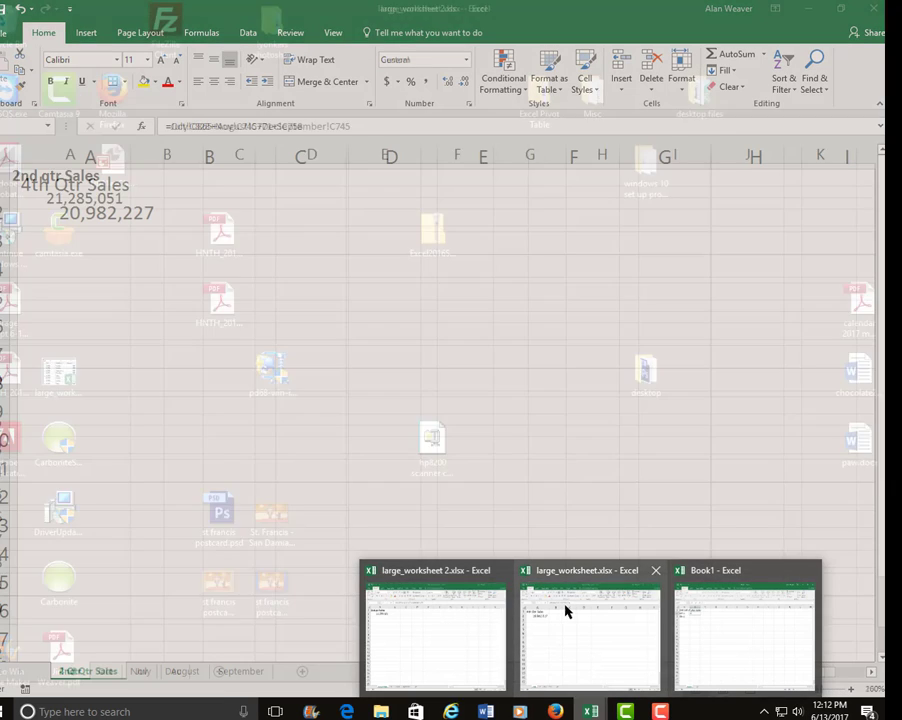
{"action": "left_click", "coordinate": [566, 606]}
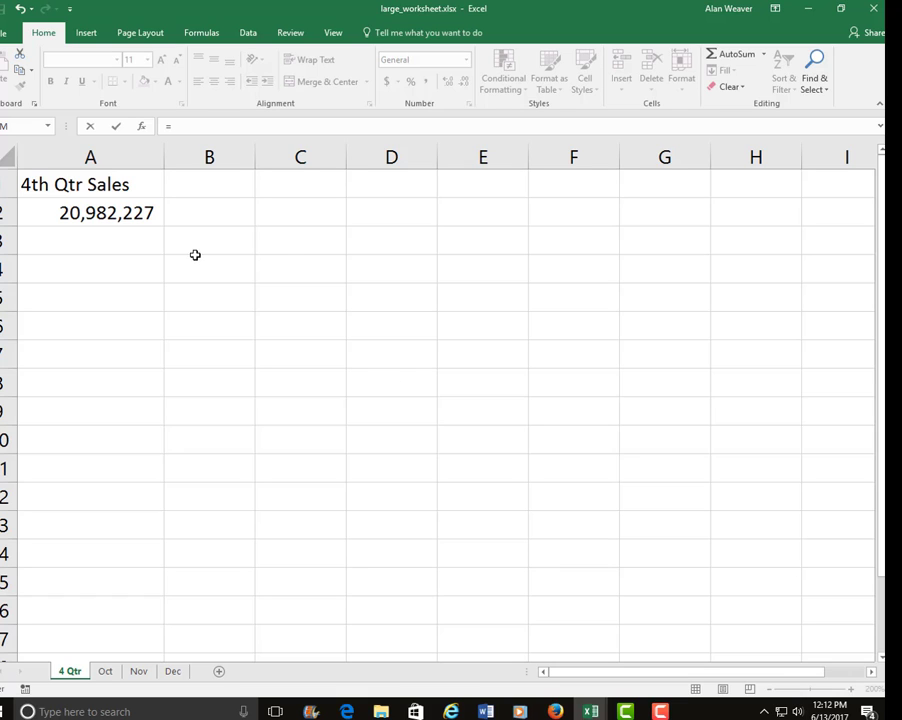
{"action": "left_click", "coordinate": [116, 213]}
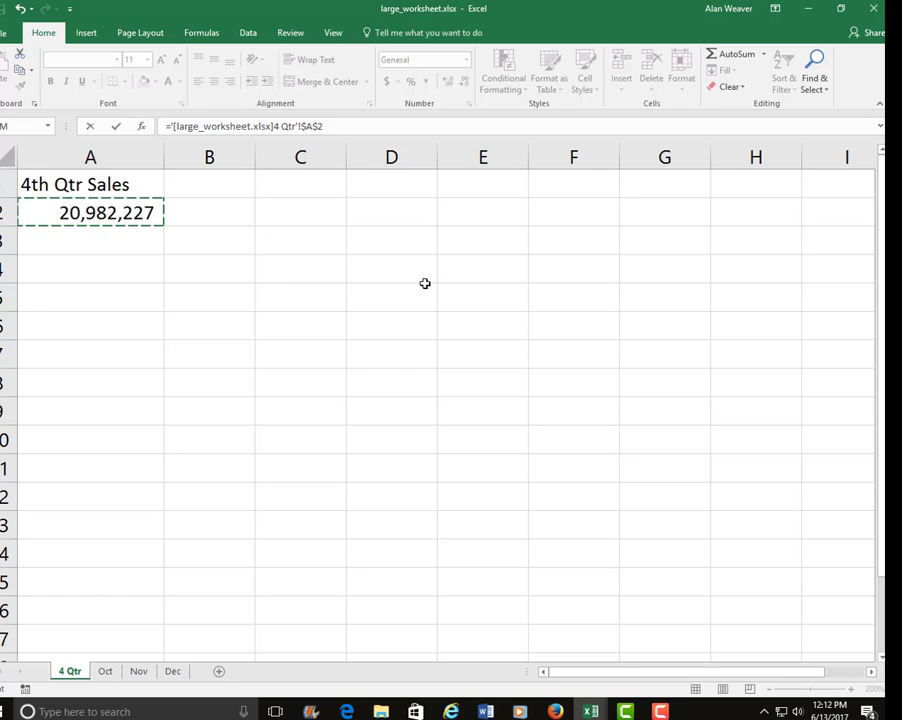
{"action": "key", "text": "Return"}
{"action": "key", "text": "Up"}
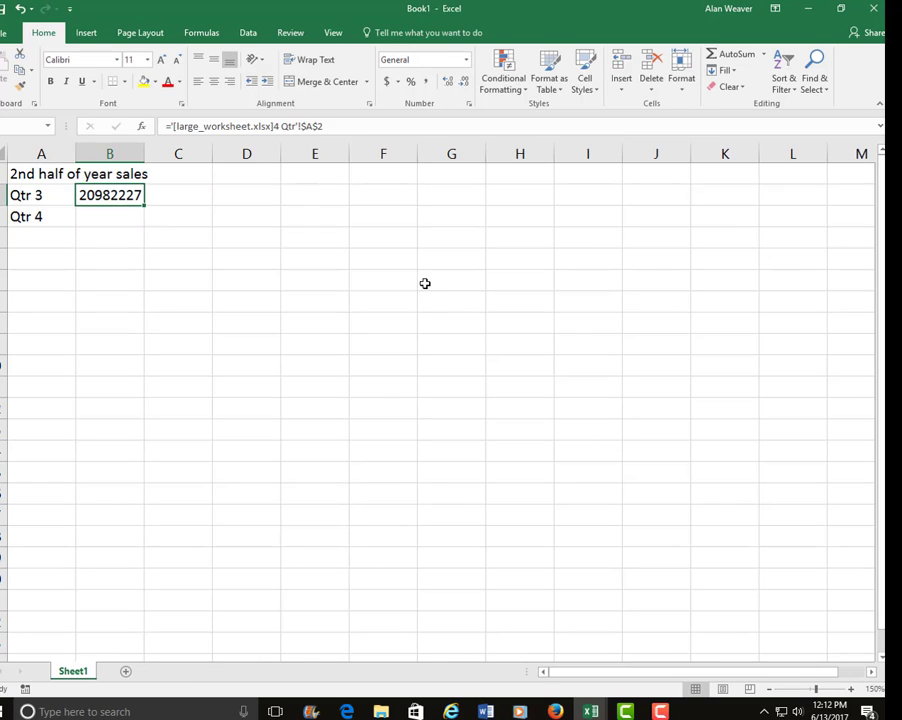
- Swap the quarter labels so that A2 reads "Qtr 4" and A3 reads "Qtr 3"
{"action": "key", "text": "Left"}
{"action": "type", "text": "Qtr 4"}
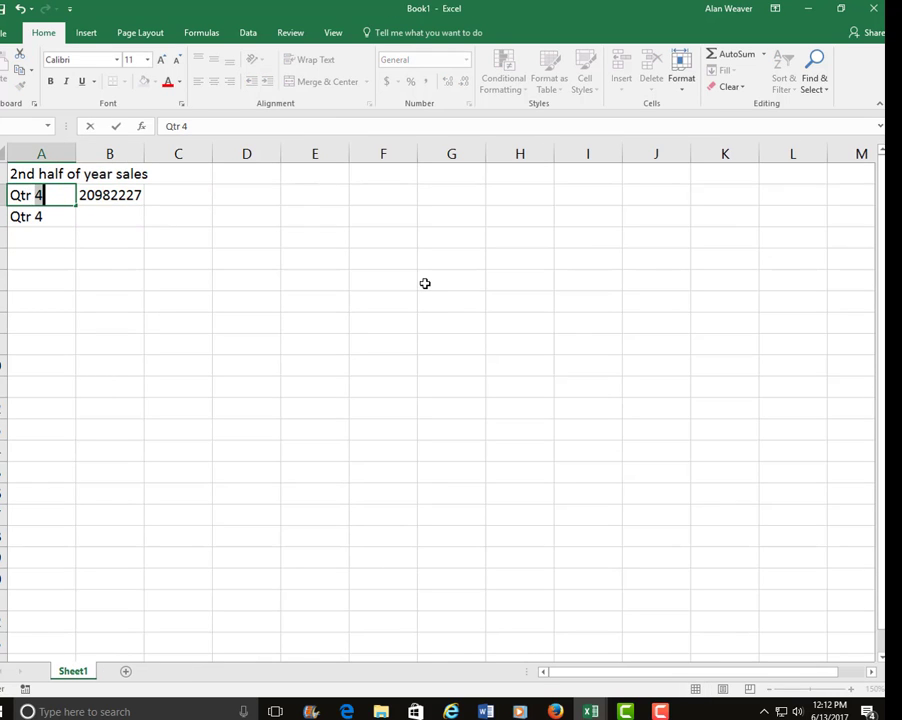
{"action": "key", "text": "Return"}
{"action": "key", "text": "F2"}
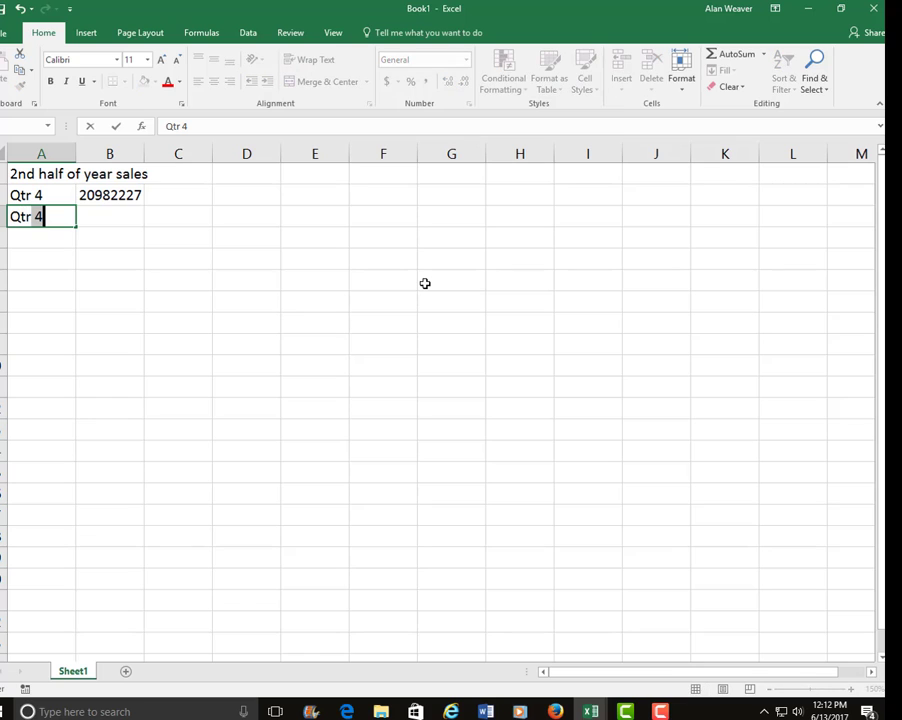
{"action": "key", "text": "BackSpace"}
{"action": "type", "text": "3"}
{"action": "key", "text": "Return"}
- Link cell B3 of Book1 to the sales total in A2 on the 2nd Qtr Sales sheet of large_worksheet 2.xlsx
{"action": "key", "text": "Up"}
{"action": "key", "text": "Right"}
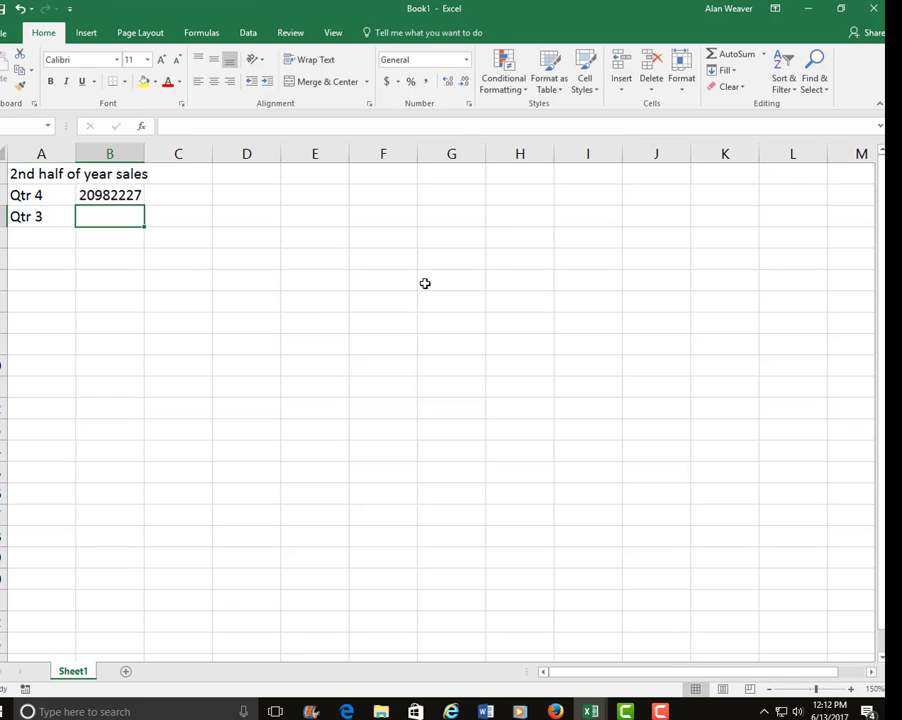
{"action": "type", "text": "="}
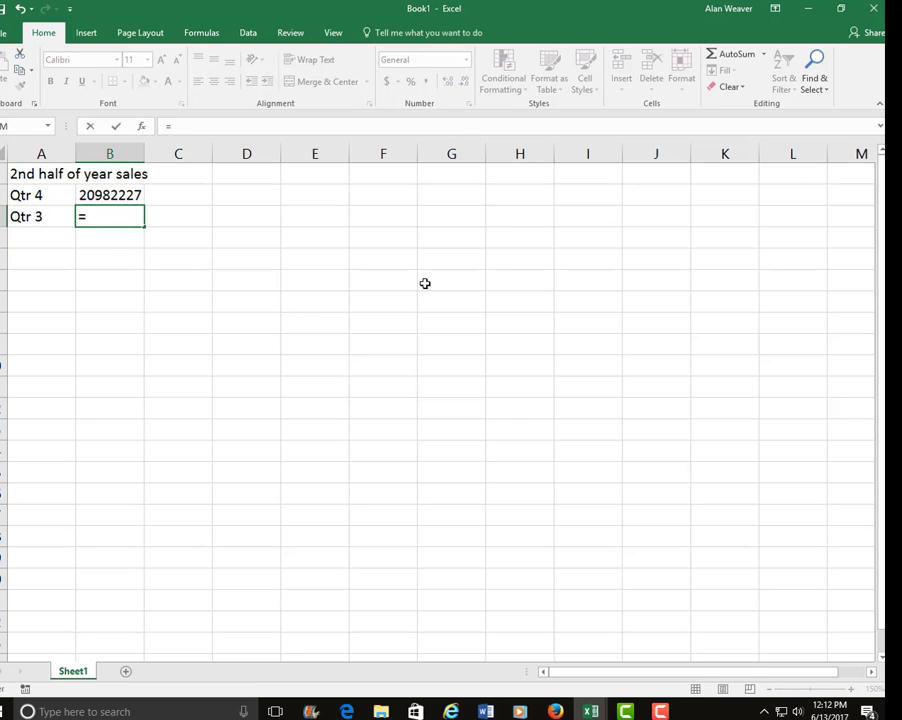
{"action": "mouse_move", "coordinate": [590, 711]}
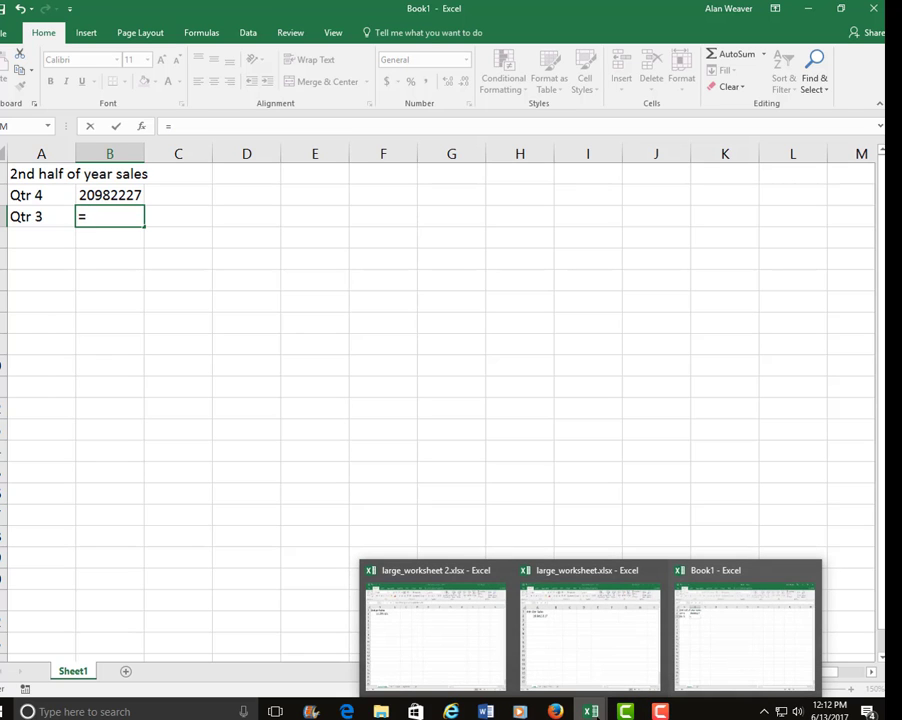
{"action": "left_click", "coordinate": [564, 644]}
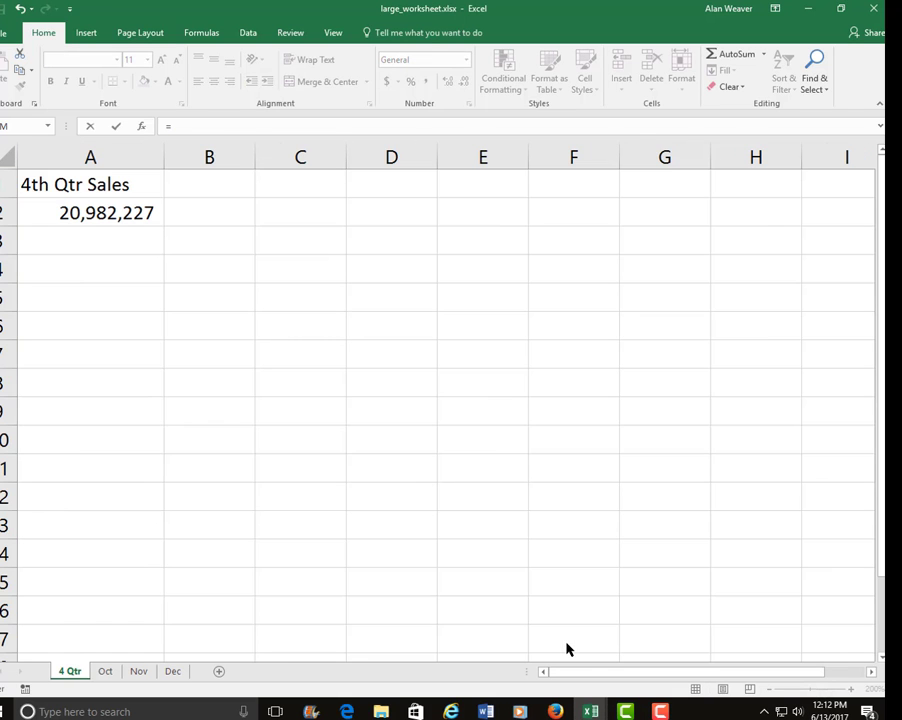
{"action": "mouse_move", "coordinate": [590, 711]}
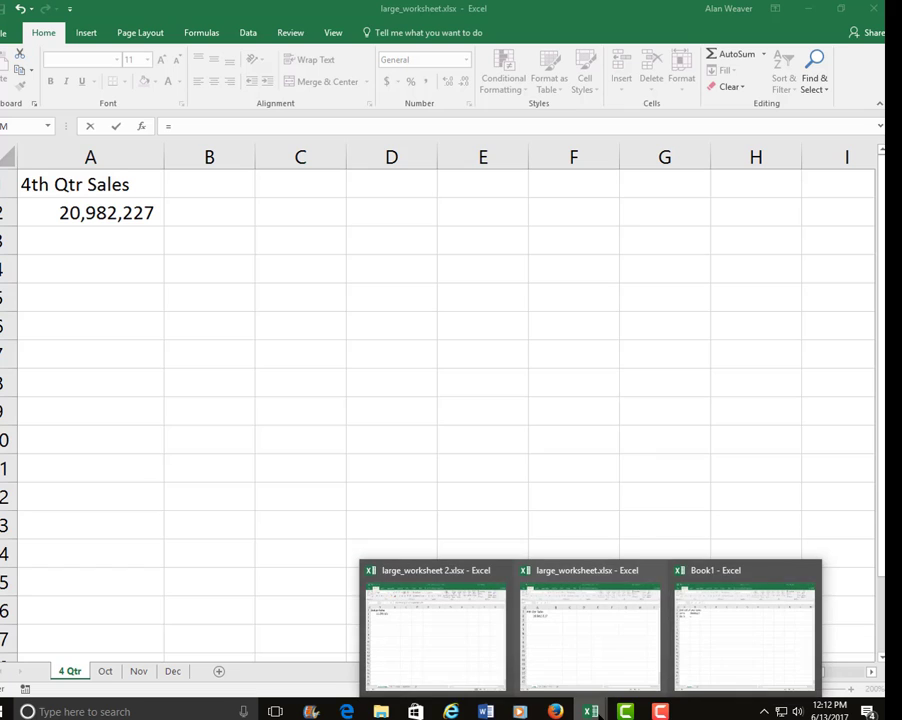
{"action": "left_click", "coordinate": [441, 656]}
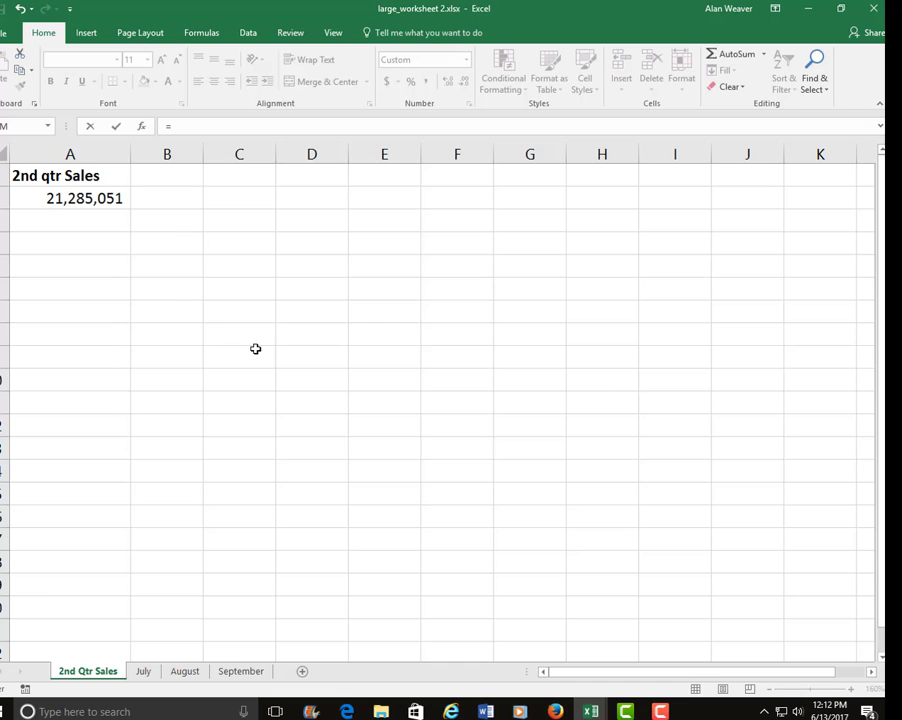
{"action": "left_click", "coordinate": [88, 198]}
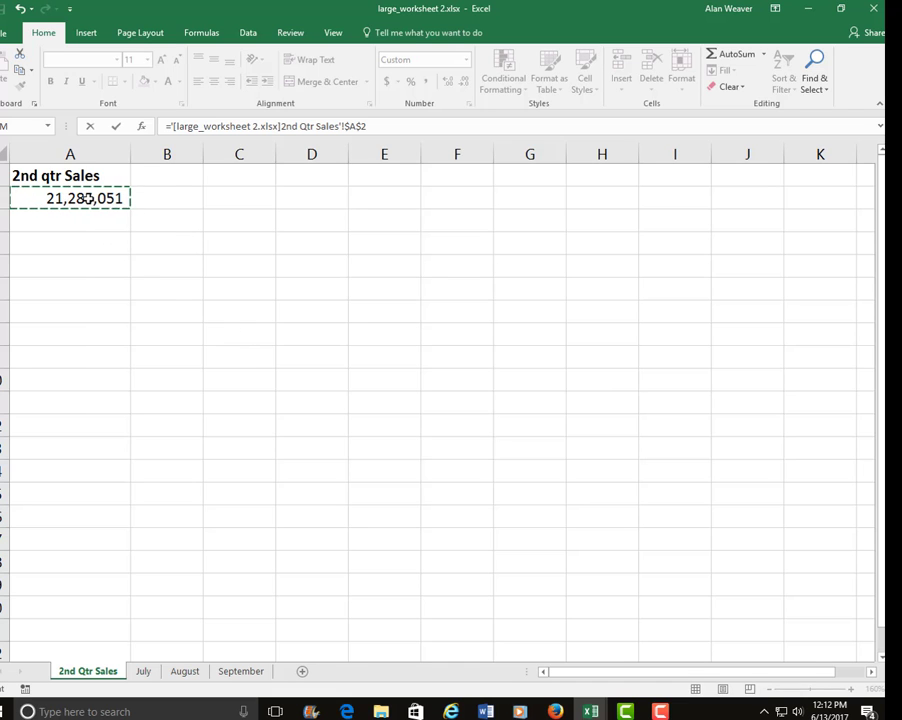
{"action": "key", "text": "Return"}
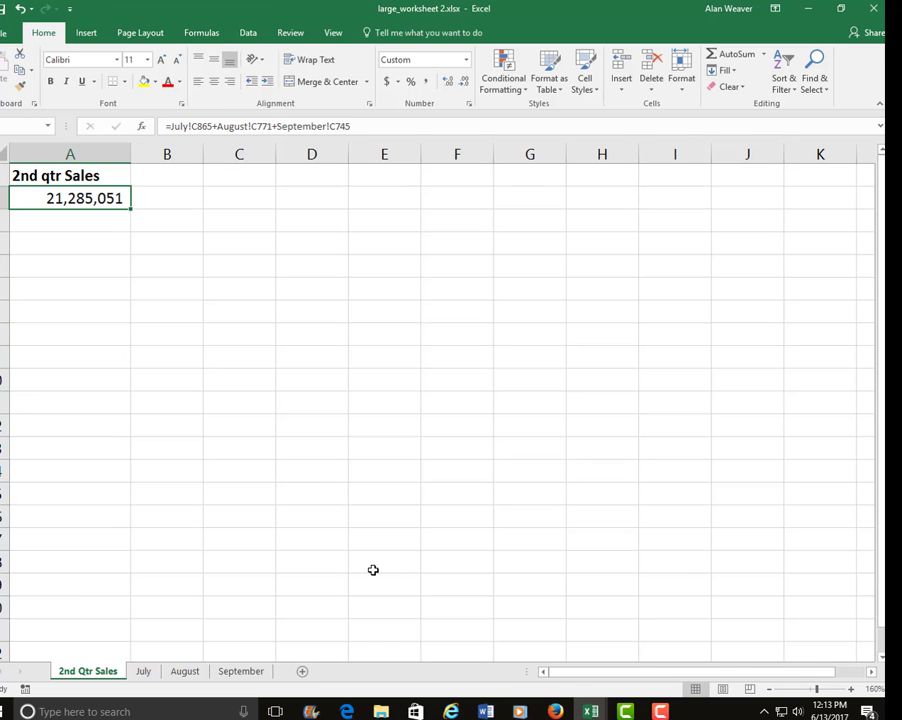
- Change the heading in cell A1 of the 2nd Qtr Sales sheet to "3rd qtr Sales"
{"action": "left_click", "coordinate": [57, 183]}
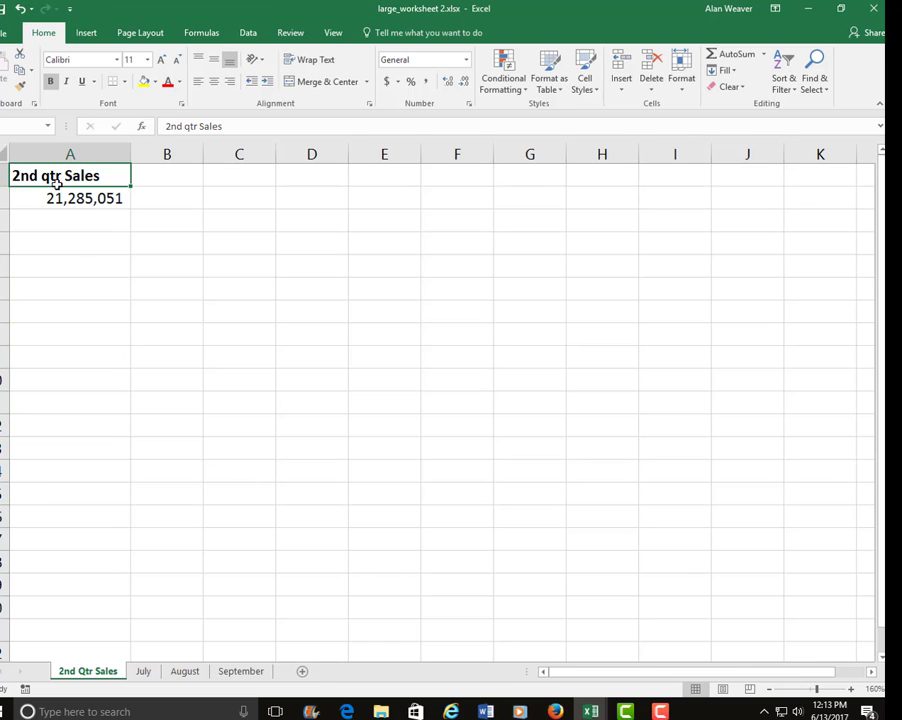
{"action": "left_click", "coordinate": [168, 126]}
{"action": "key", "text": "Delete"}
{"action": "key", "text": "Delete"}
{"action": "key", "text": "Delete"}
{"action": "key", "text": "Delete"}
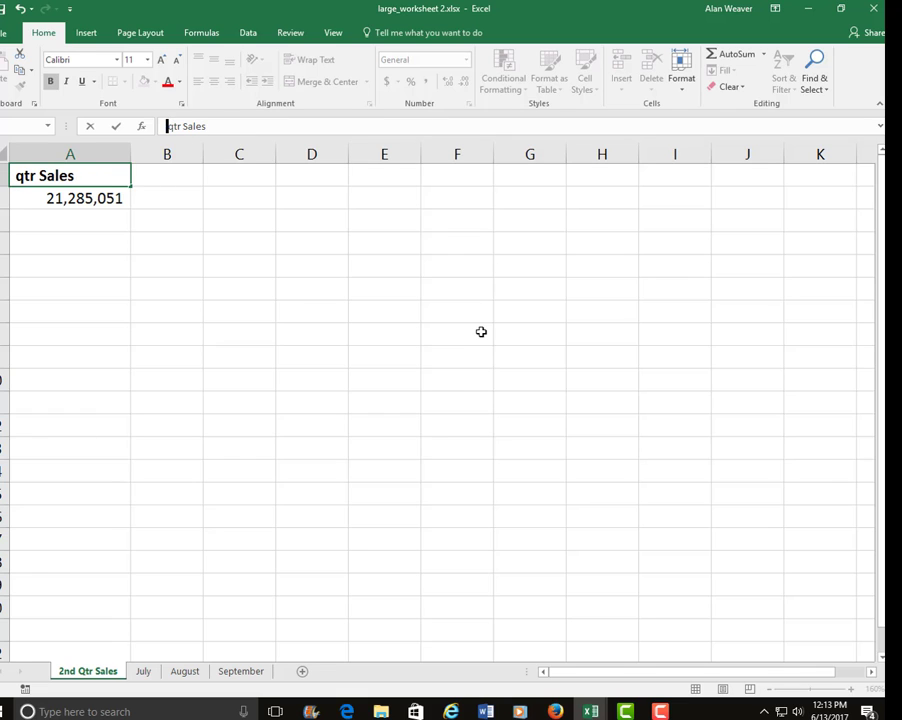
{"action": "type", "text": "3rd"}
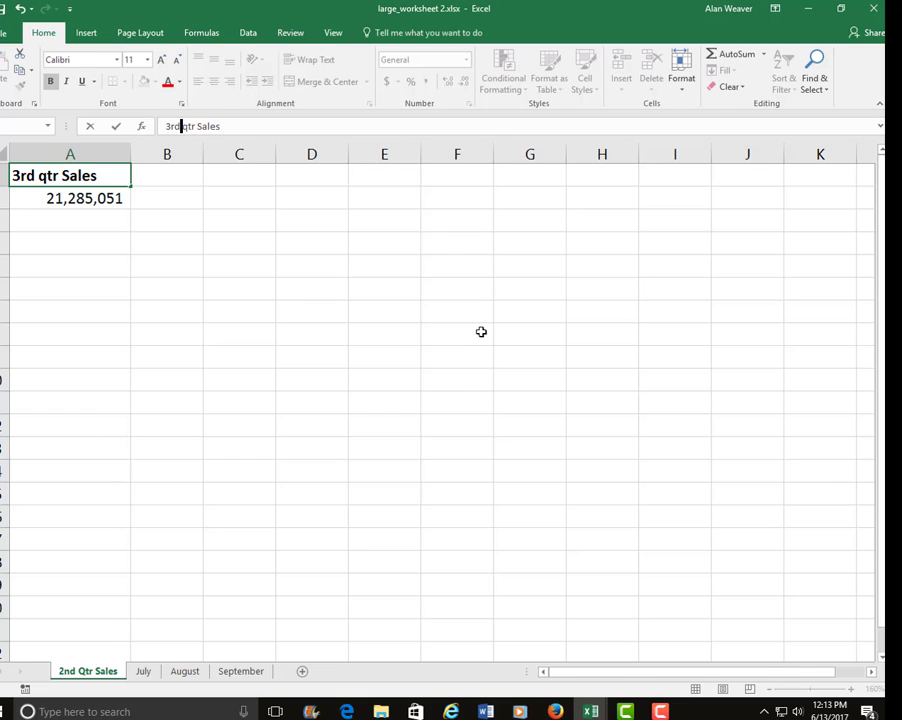
{"action": "key", "text": "Return"}
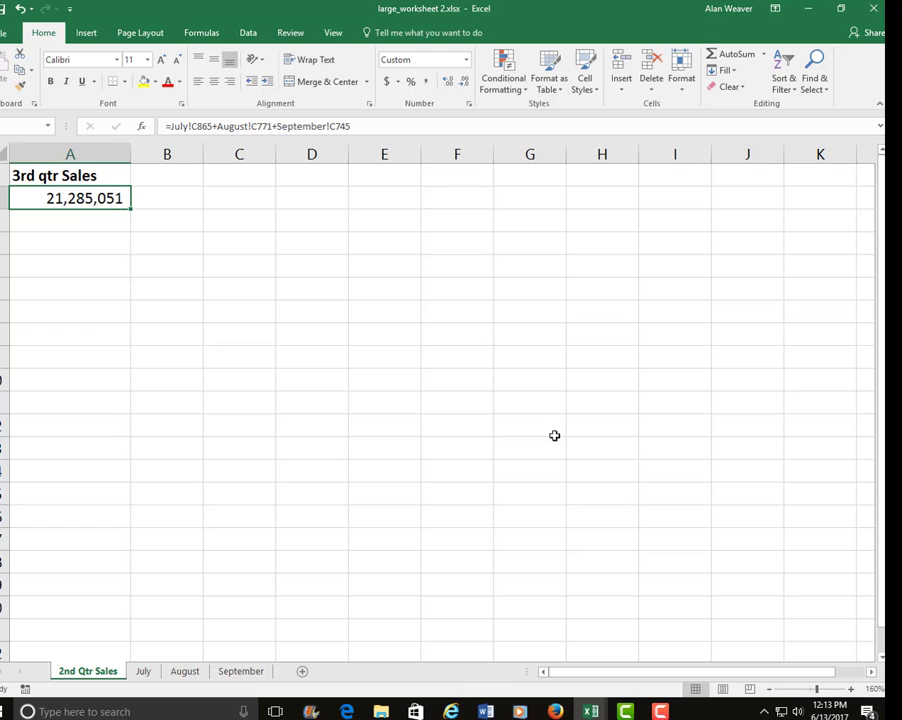
- Switch to Book1 and format the sales figures in B2:B3 with comma separators and no decimal places
{"action": "key", "text": "alt+Tab"}
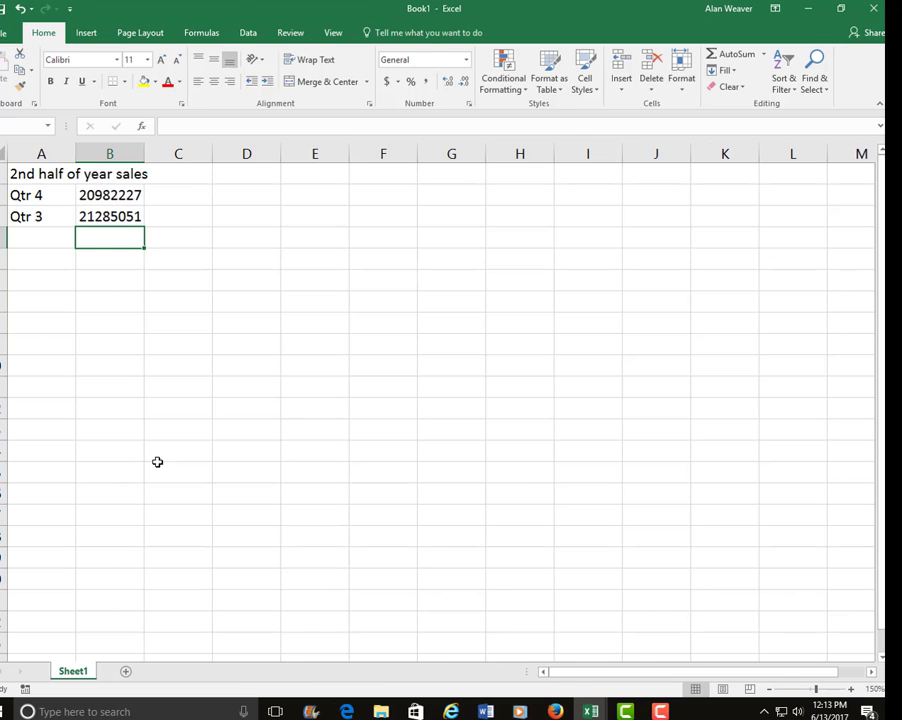
{"action": "left_click_drag", "start_coordinate": [103, 199], "coordinate": [124, 216]}
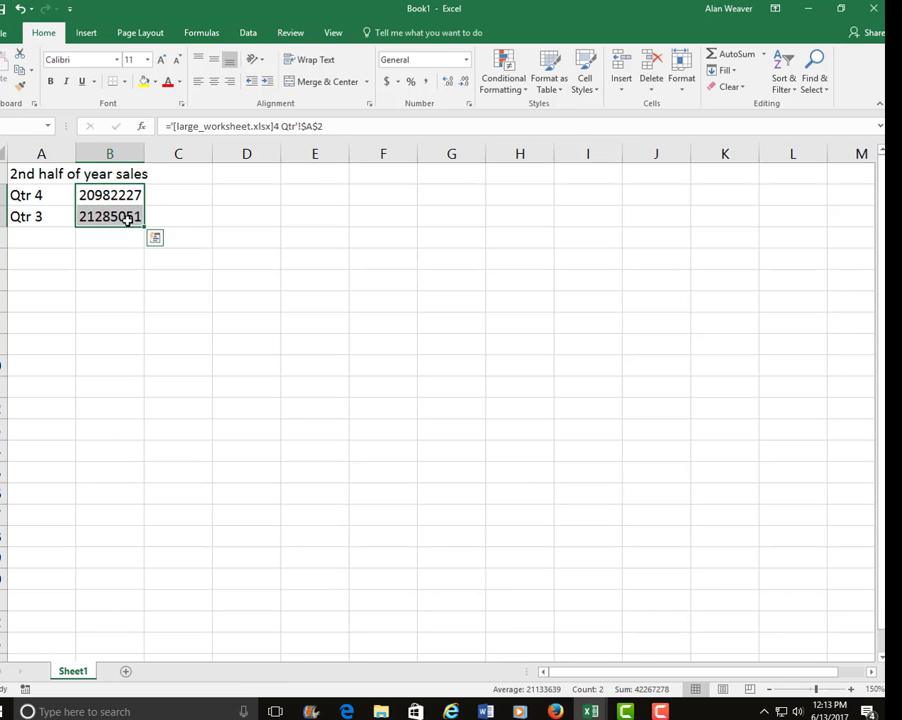
{"action": "left_click", "coordinate": [425, 86]}
{"action": "left_click", "coordinate": [463, 84]}
{"action": "left_click", "coordinate": [463, 84]}
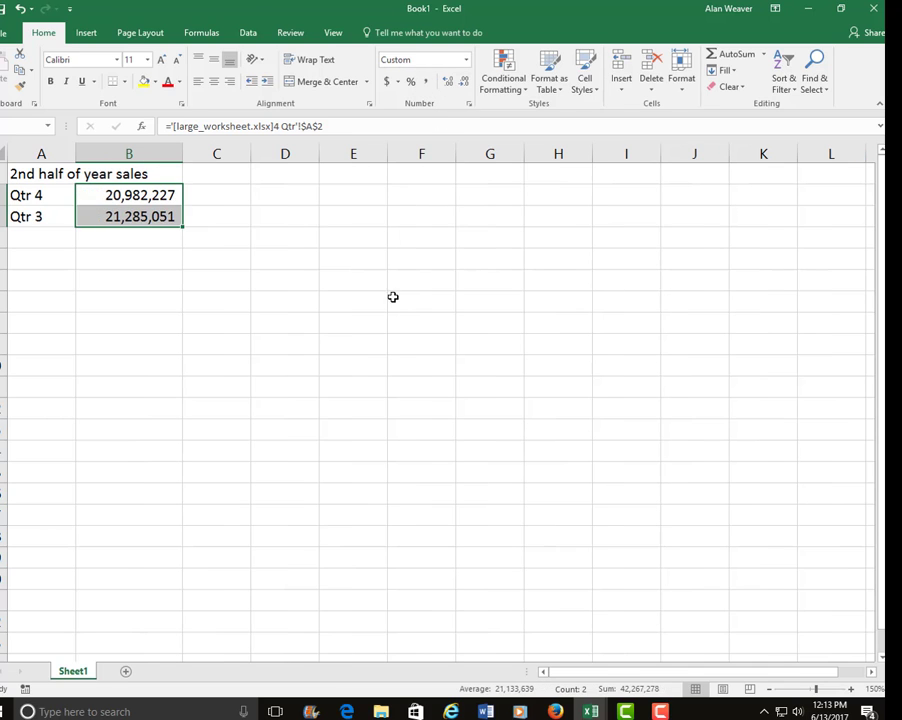
{"action": "left_click", "coordinate": [366, 342]}
{"action": "left_click", "coordinate": [136, 235]}
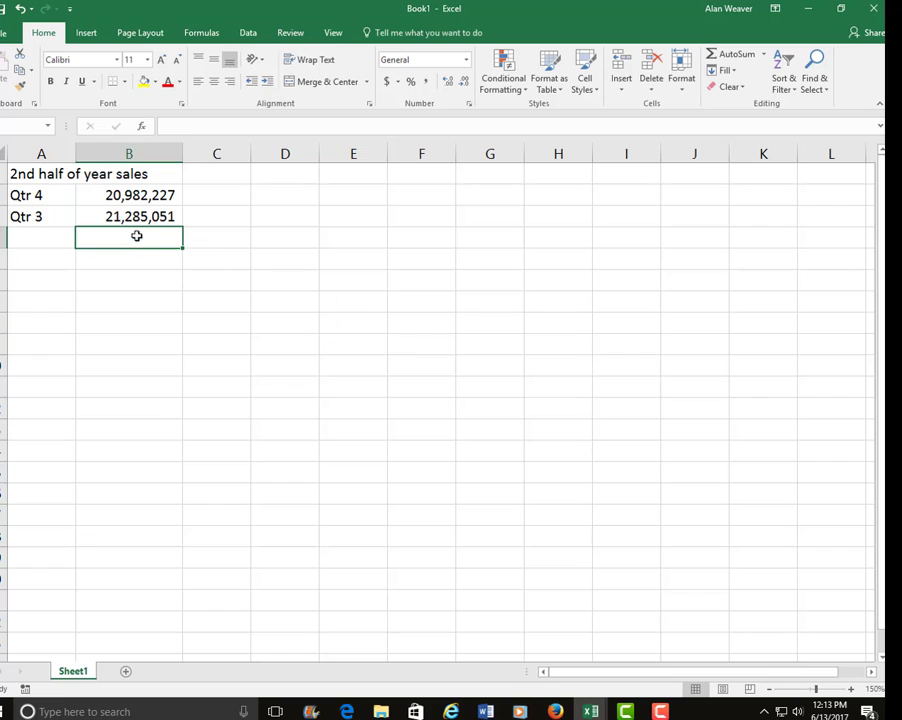
{"action": "type", "text": "="}
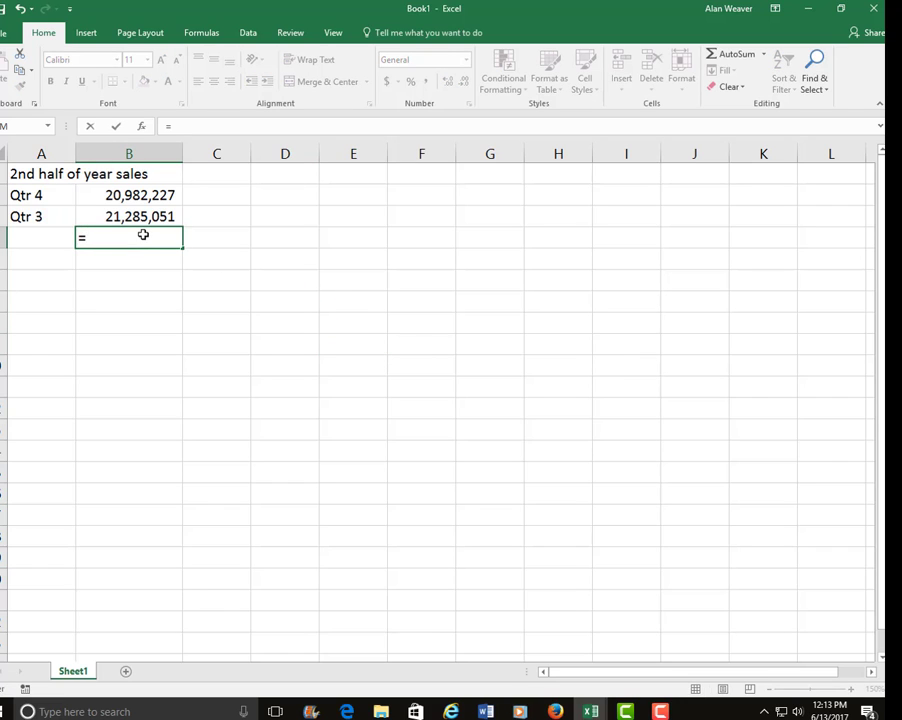
{"action": "key", "text": "BackSpace"}
{"action": "key", "text": "Return"}
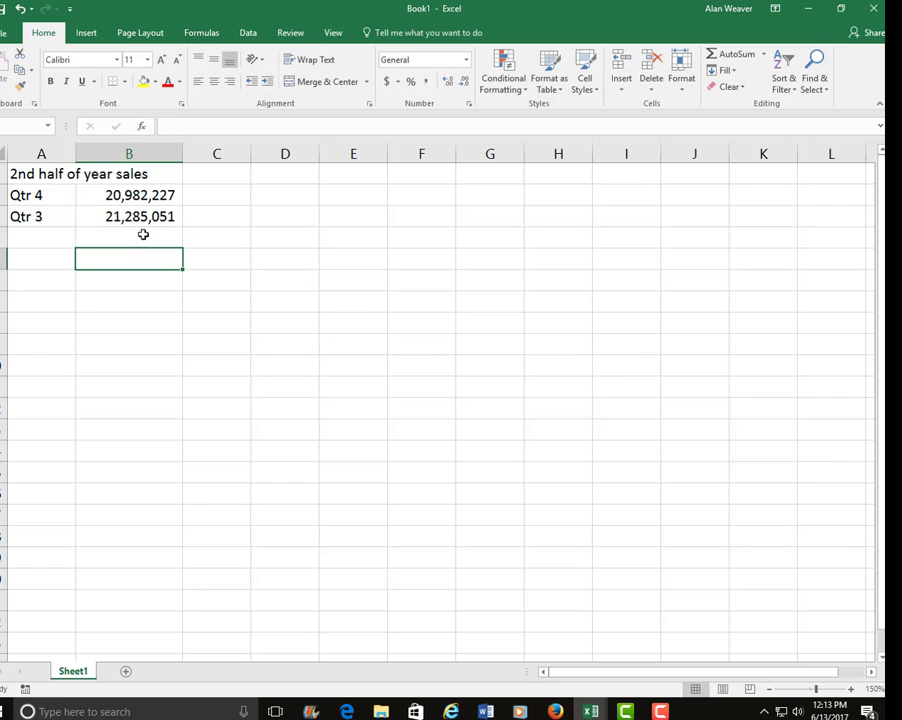
- Total B2:B3 in cell B4 with a SUM formula and make the result bold
{"action": "left_click", "coordinate": [143, 234]}
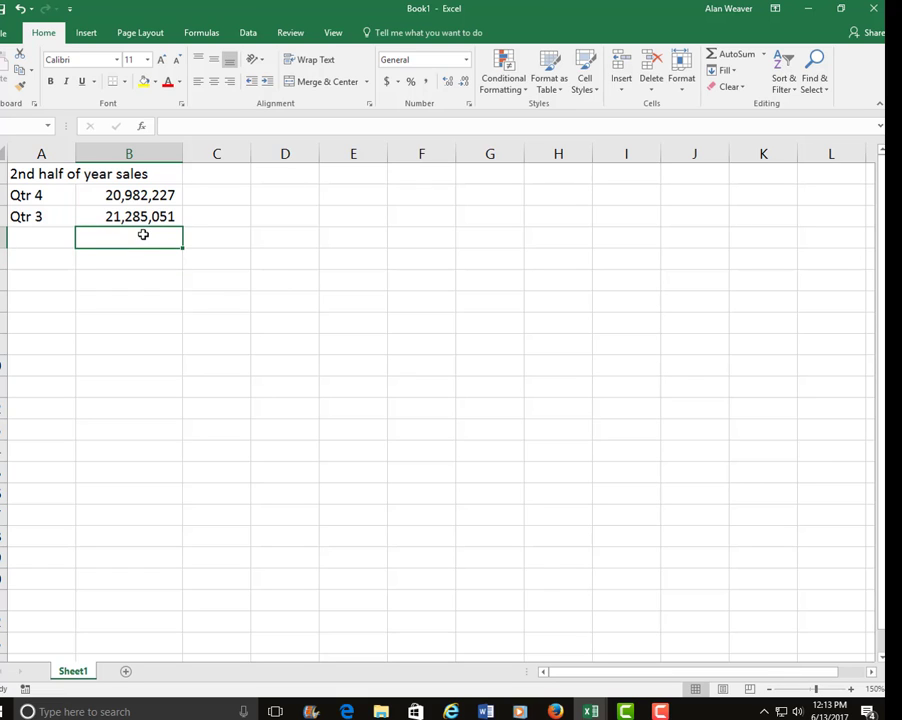
{"action": "key", "text": "alt+equal"}
{"action": "key", "text": "Return"}
{"action": "left_click", "coordinate": [143, 234]}
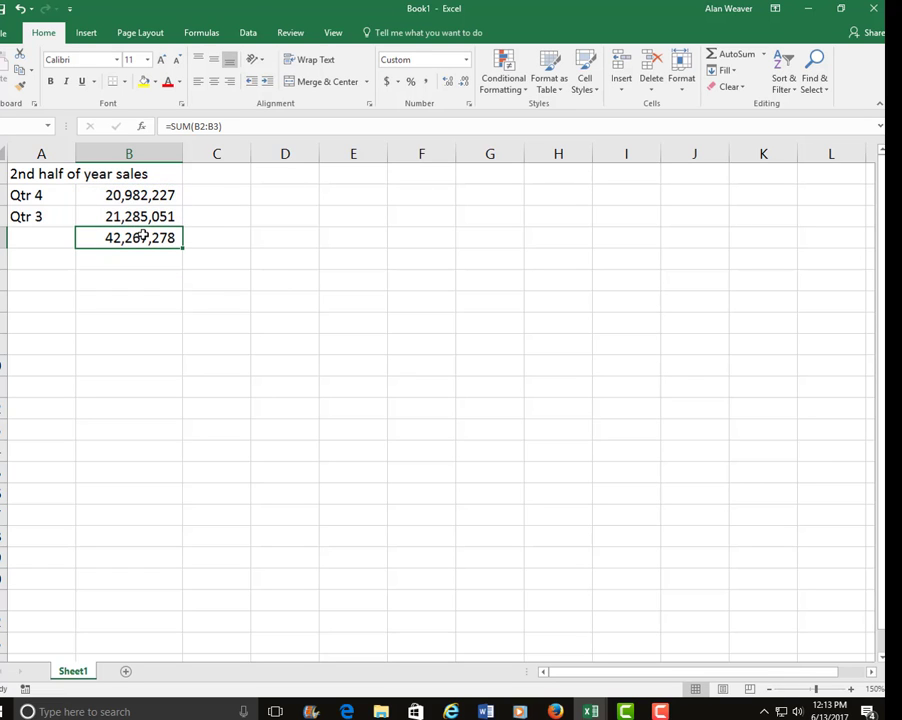
{"action": "key", "text": "ctrl+b"}
- In B6 of Book1, add A2 from the 2nd Qtr Sales sheet of large_worksheet 2.xlsx to A2 from the 4 Qtr sheet of large_worksheet.xlsx
{"action": "key", "text": "Left"}
{"action": "key", "text": "Down"}
{"action": "key", "text": "Down"}
{"action": "key", "text": "Down"}
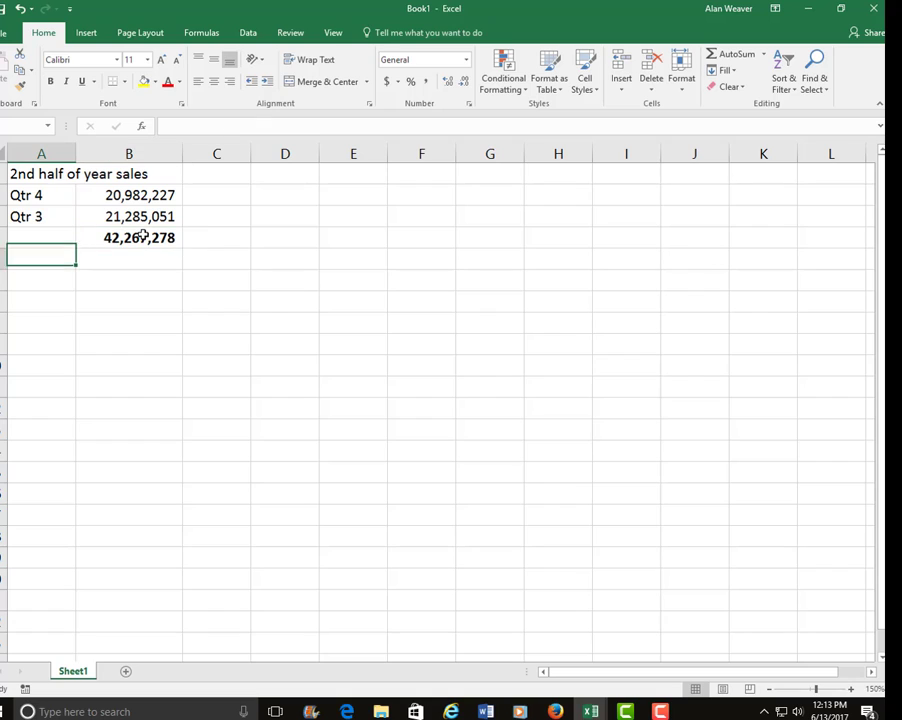
{"action": "key", "text": "Up"}
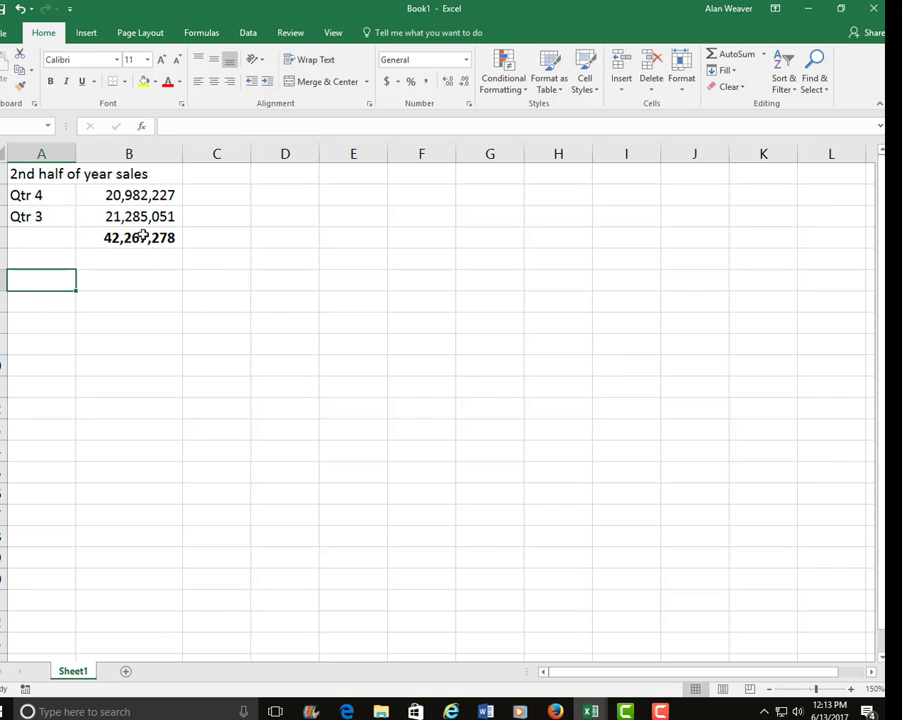
{"action": "key", "text": "Right"}
{"action": "type", "text": "="}
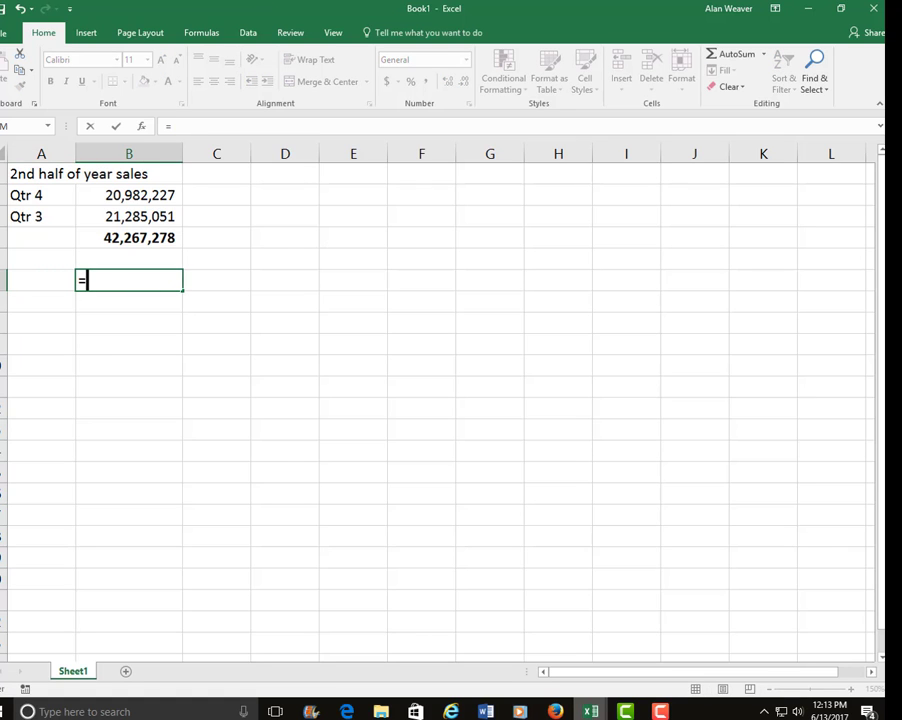
{"action": "mouse_move", "coordinate": [591, 711]}
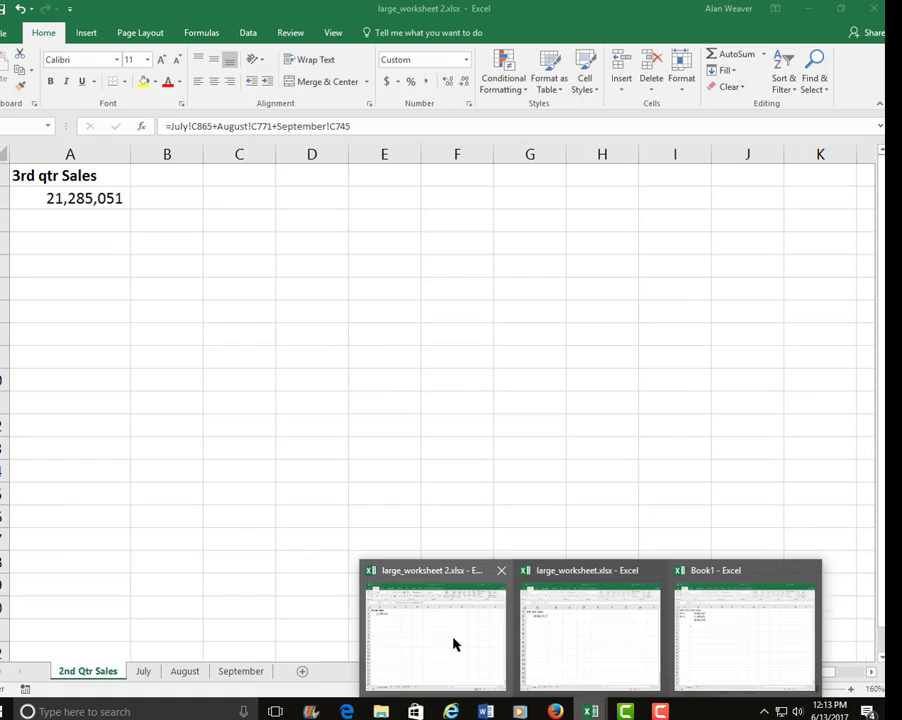
{"action": "left_click", "coordinate": [452, 640]}
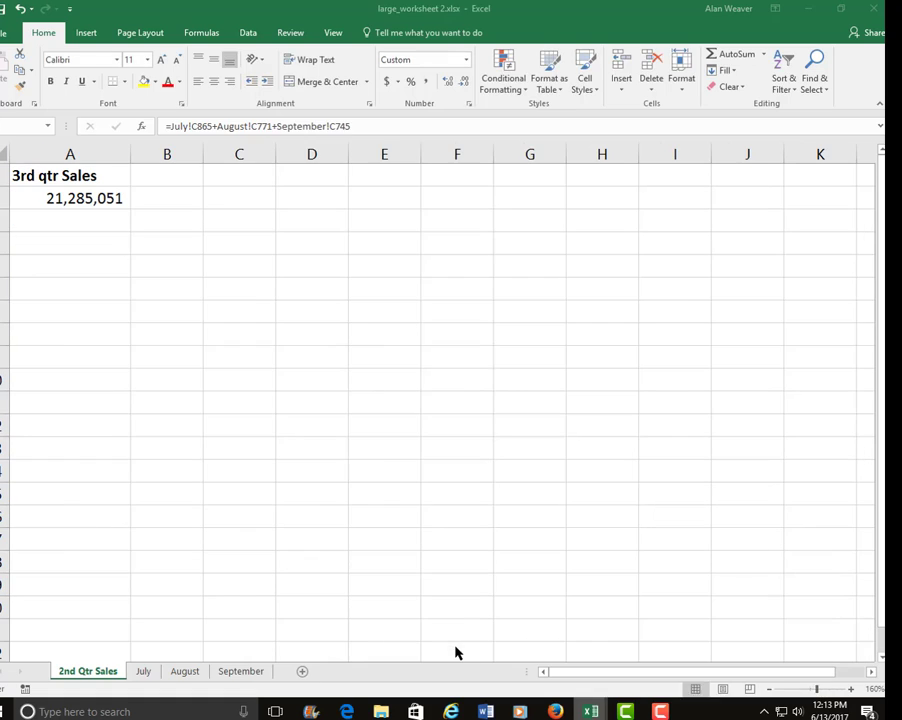
{"action": "left_click", "coordinate": [84, 198]}
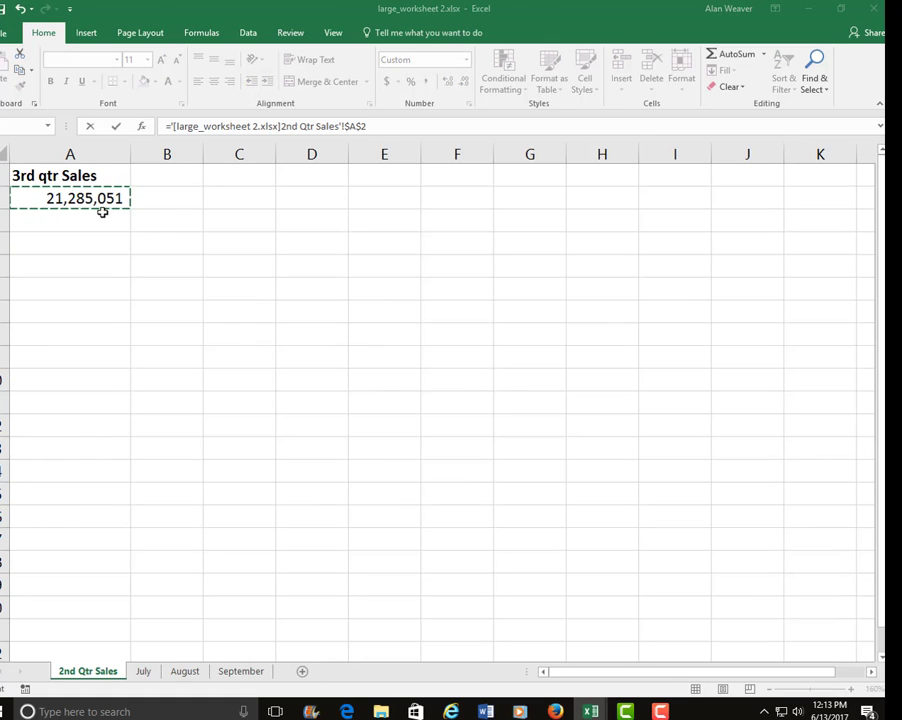
{"action": "type", "text": "+"}
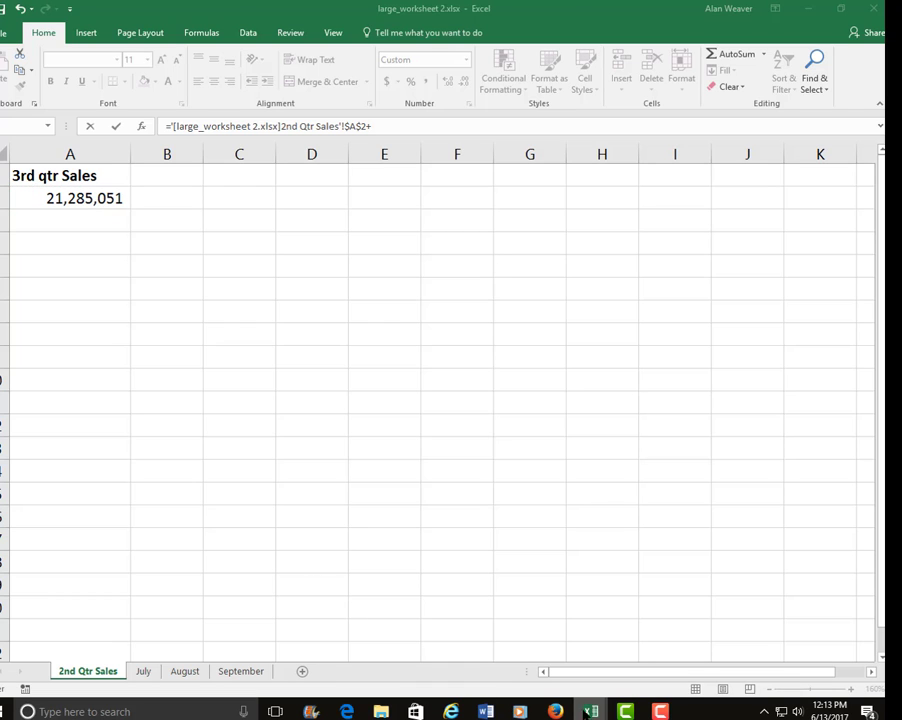
{"action": "mouse_move", "coordinate": [593, 711]}
{"action": "left_click", "coordinate": [568, 652]}
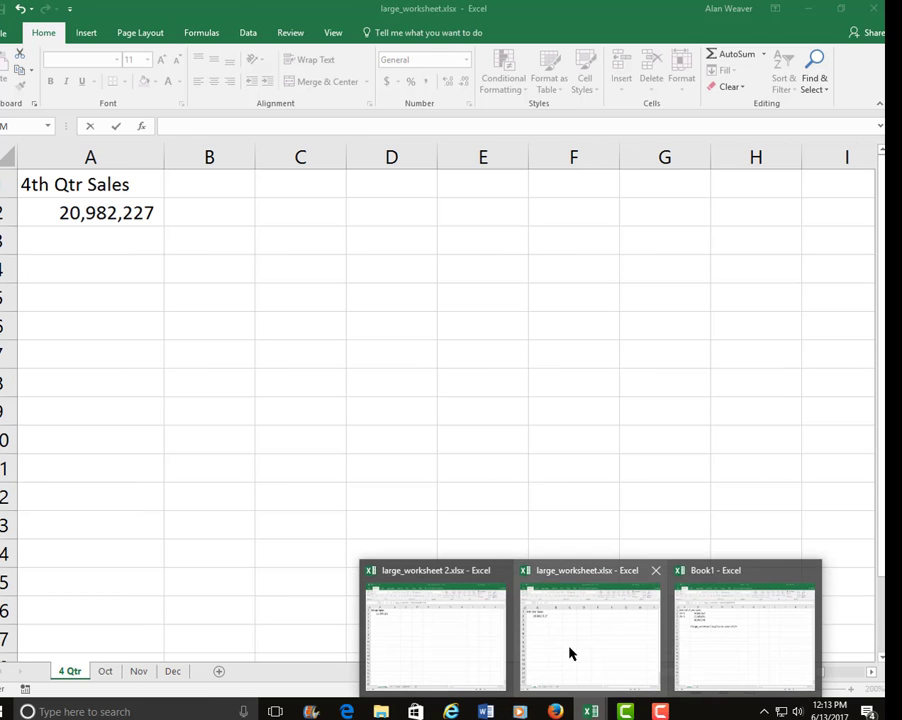
{"action": "left_click", "coordinate": [72, 209]}
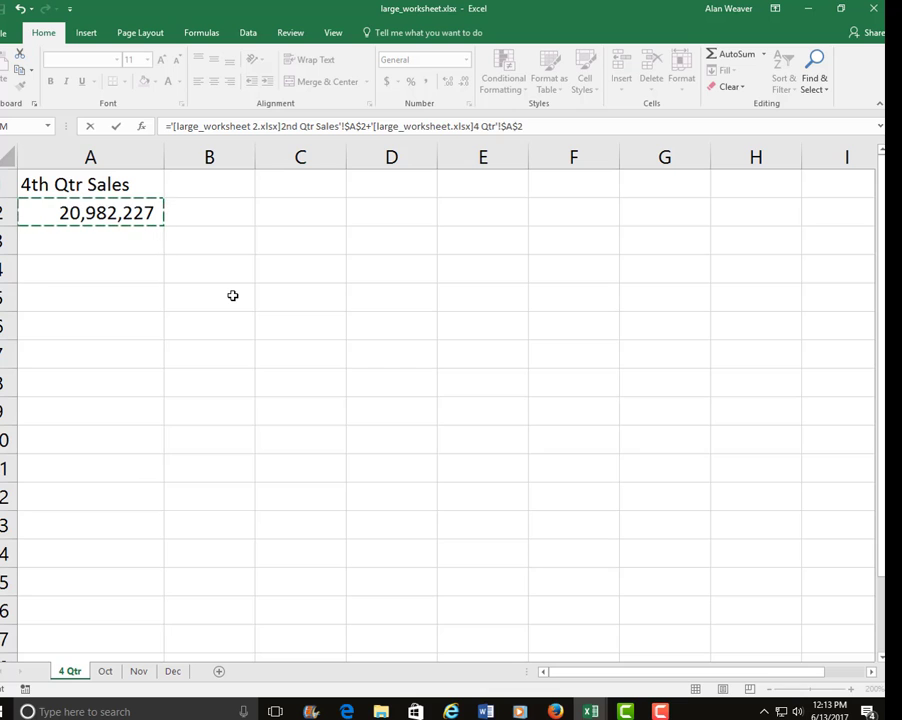
{"action": "key", "text": "Return"}
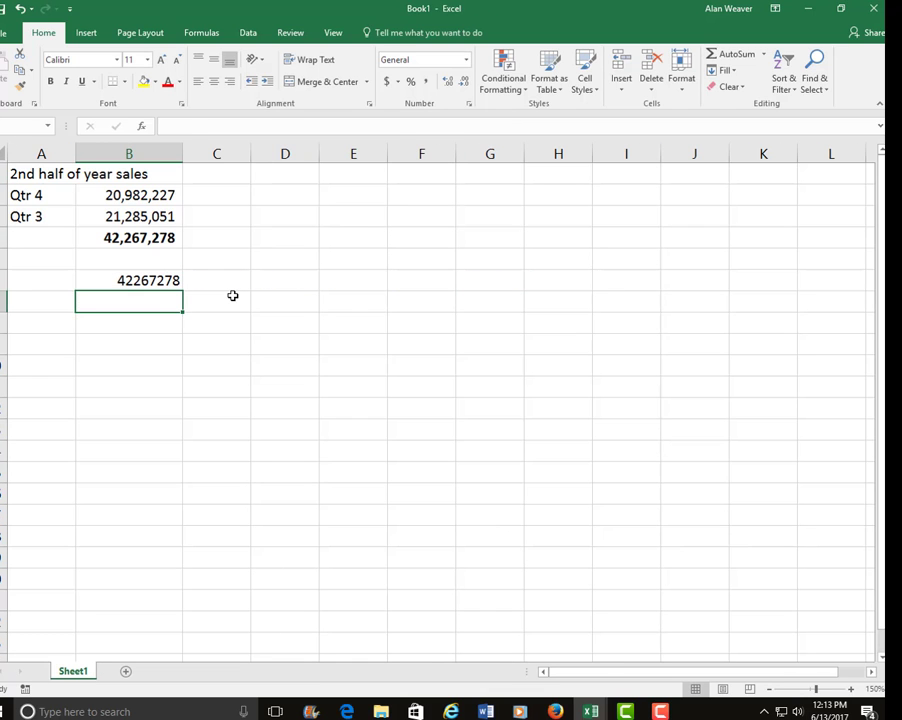
- Copy the number format and bold styling of cell B4 onto cell B6
{"action": "key", "text": "Up"}
{"action": "left_click", "coordinate": [124, 230]}
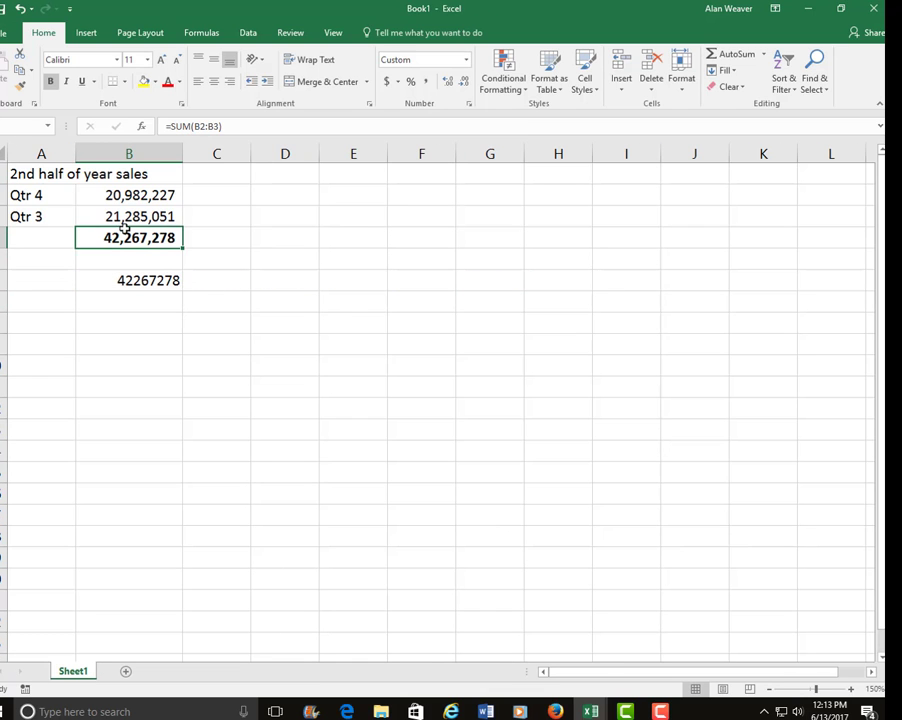
{"action": "left_click", "coordinate": [21, 85]}
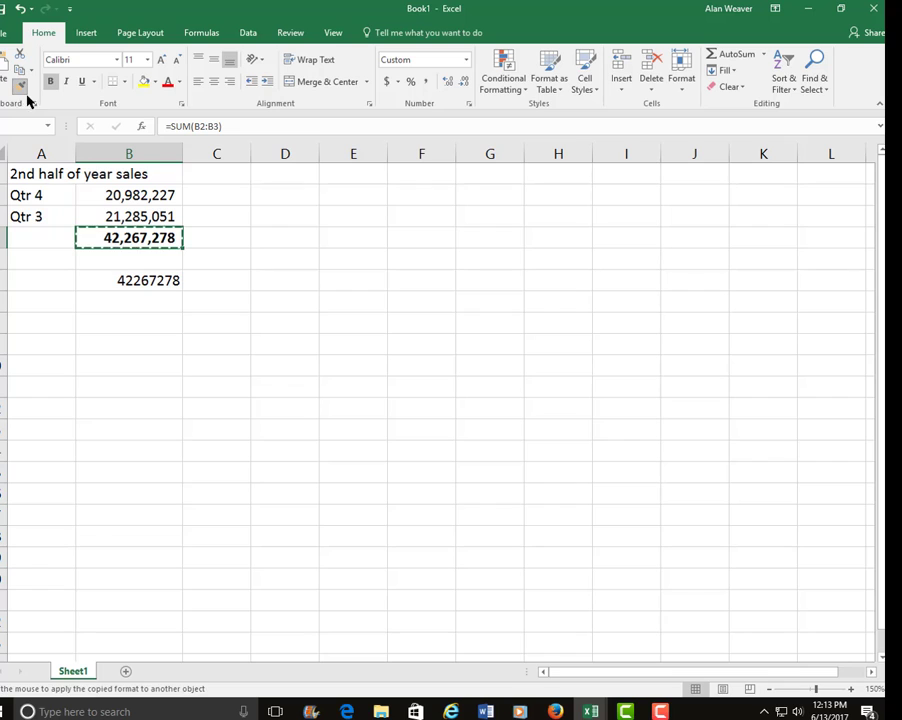
{"action": "left_click", "coordinate": [133, 280]}
{"action": "left_click", "coordinate": [158, 423]}
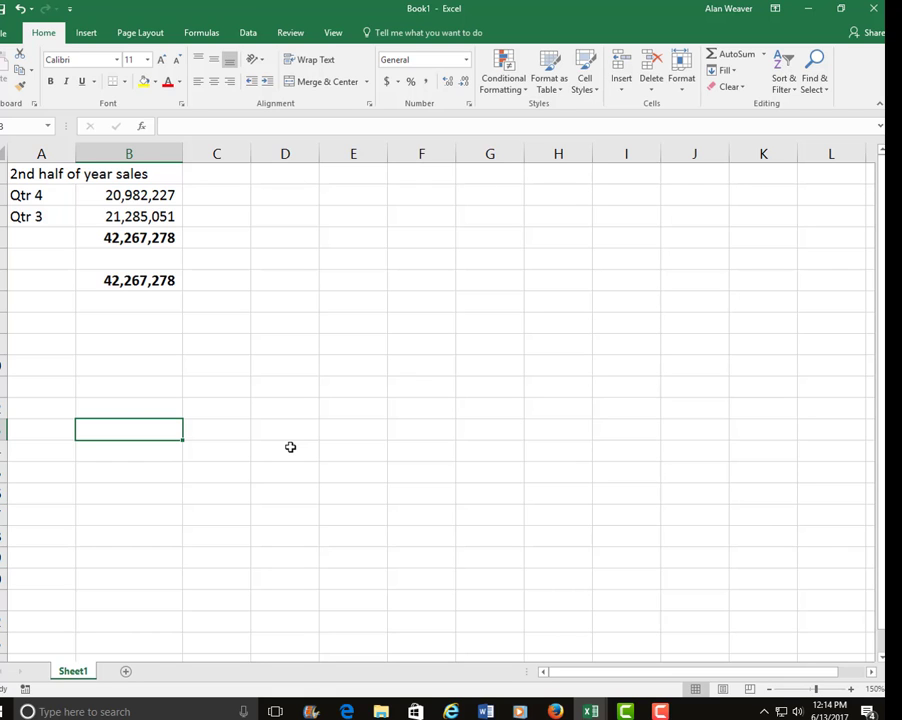
- On the Nov sheet of large_worksheet.xlsx, set the amount in C724 to 13,000 and the amount in C725 to 28,000
{"action": "key", "text": "alt+Tab"}
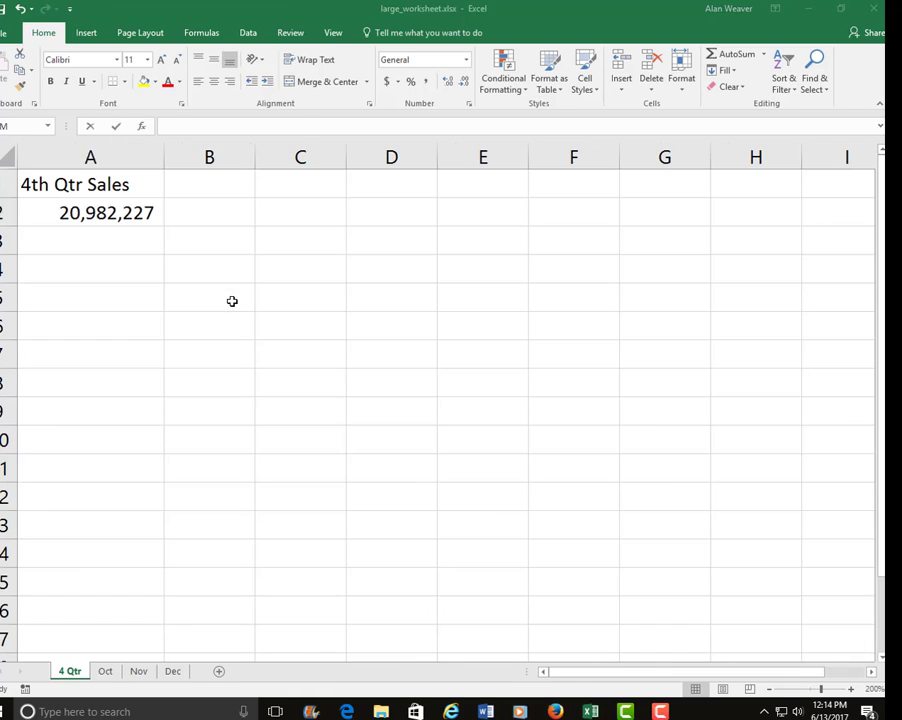
{"action": "left_click", "coordinate": [137, 671]}
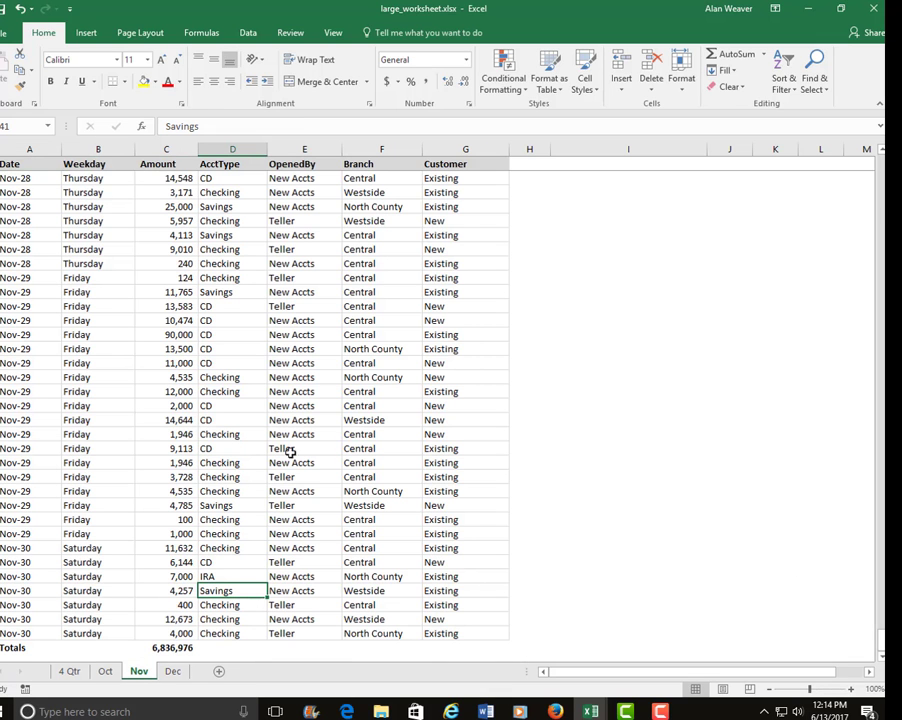
{"action": "left_click", "coordinate": [176, 348]}
{"action": "type", "text": "13,000"}
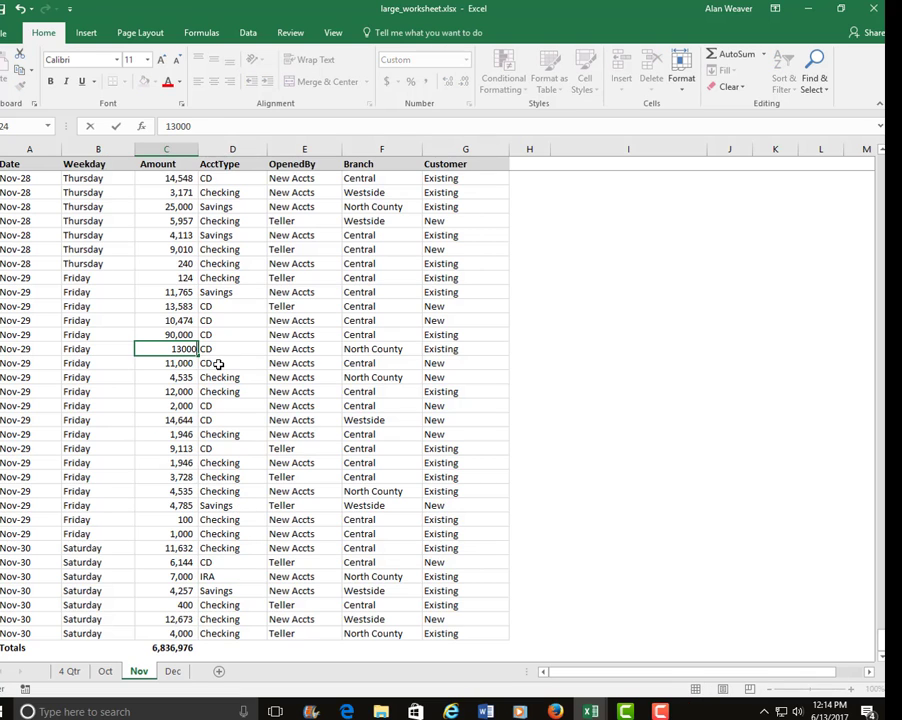
{"action": "key", "text": "Return"}
{"action": "type", "text": "2800"}
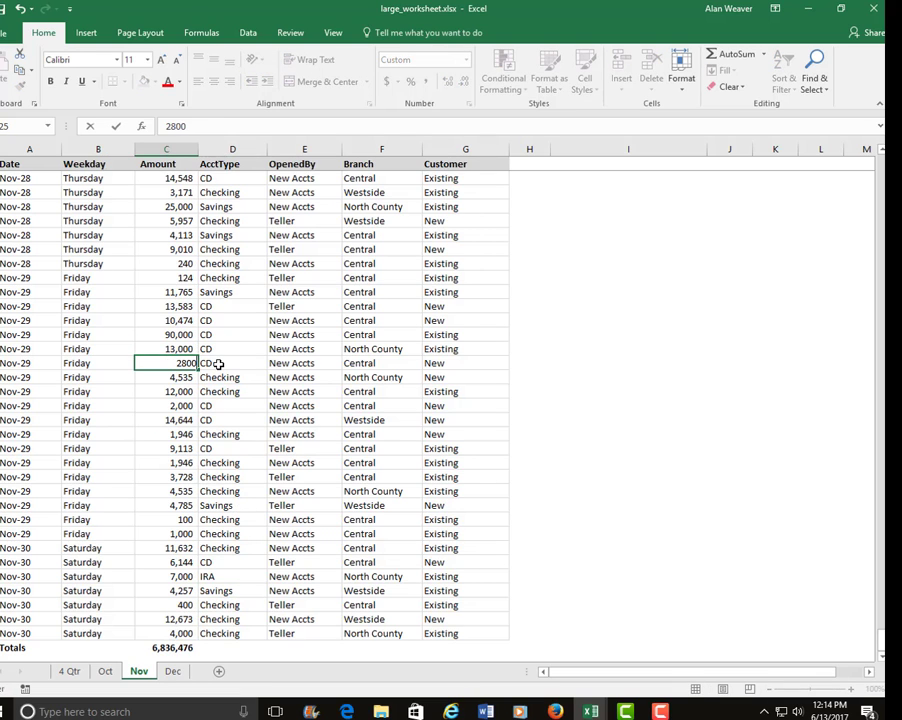
{"action": "key", "text": "Up"}
{"action": "key", "text": "Up"}
{"action": "key", "text": "Down"}
{"action": "key", "text": "Down"}
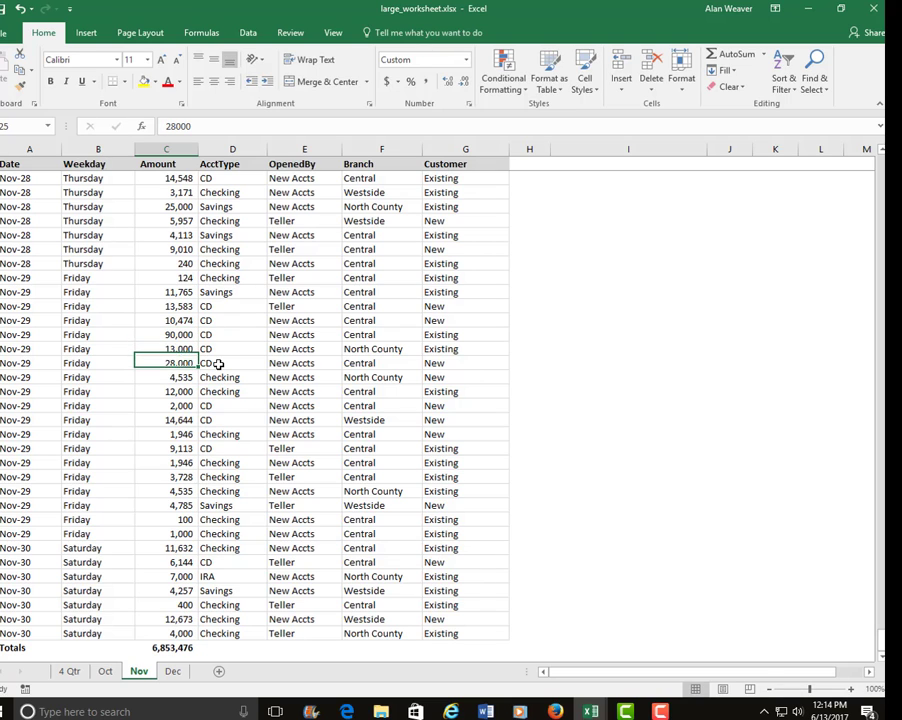
- Change the amount in C724 on the Nov sheet to 130,000
{"action": "key", "text": "Up"}
{"action": "type", "text": "130000"}
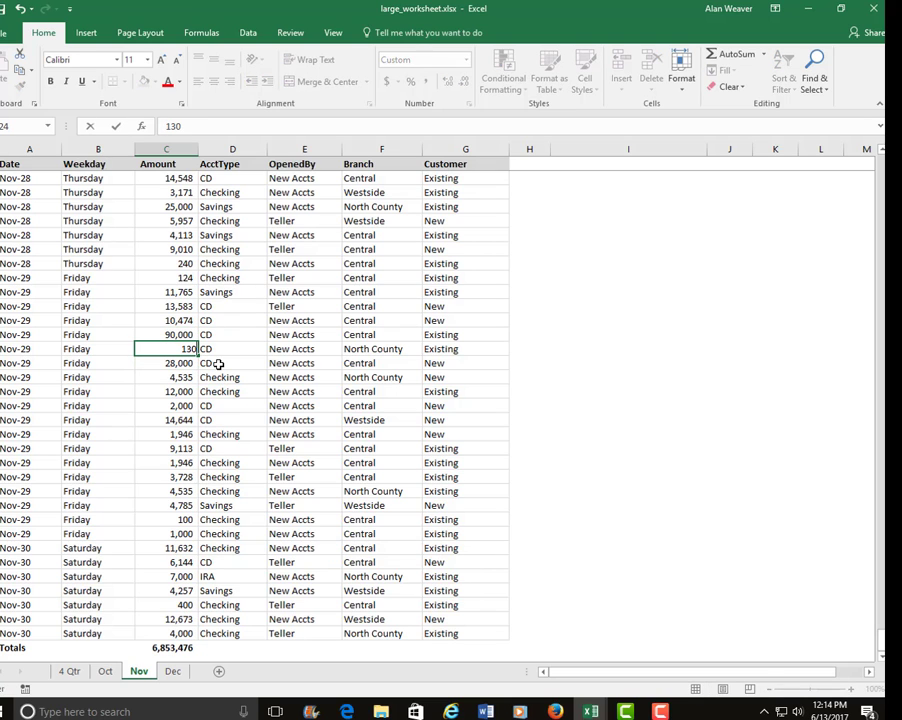
{"action": "key", "text": "Return"}
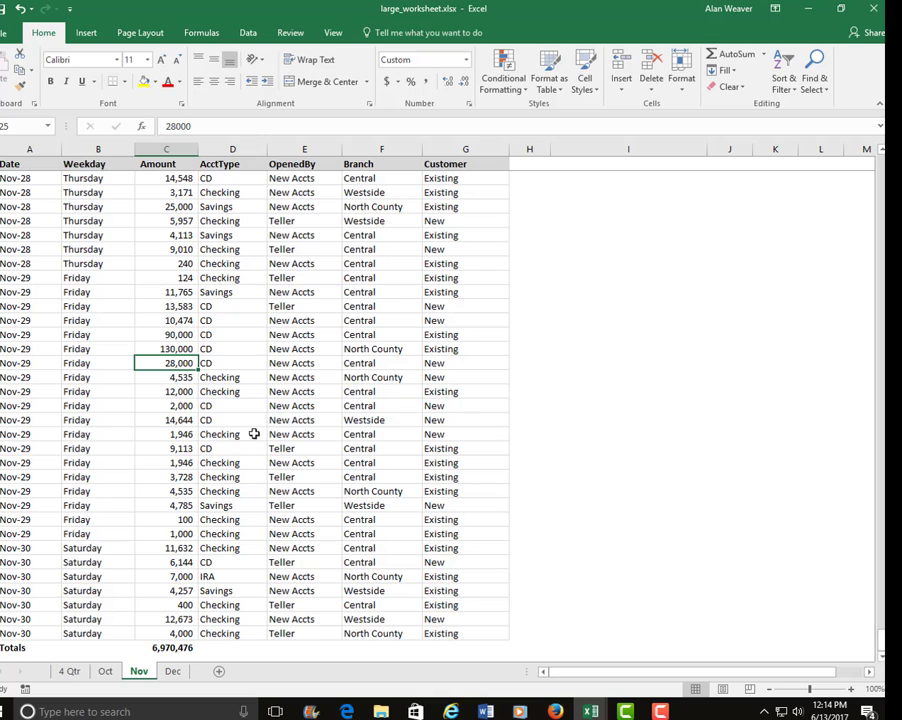
- Check the fourth-quarter total on the 4 Qtr sheet and the linked Qtr 4 figure in B2 of Book1
{"action": "left_click", "coordinate": [69, 674]}
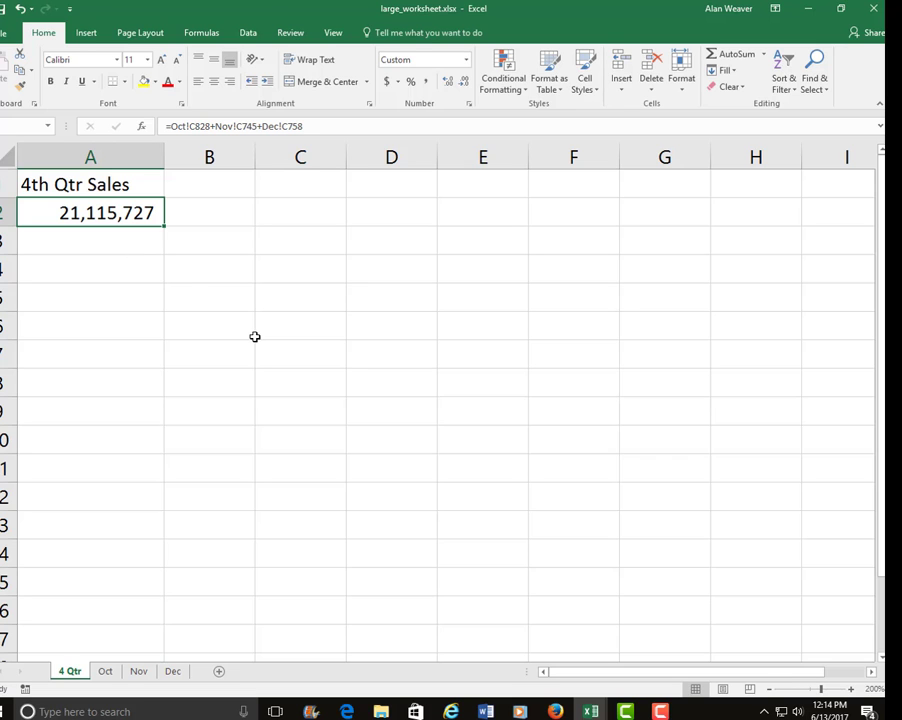
{"action": "key", "text": "alt+Tab"}
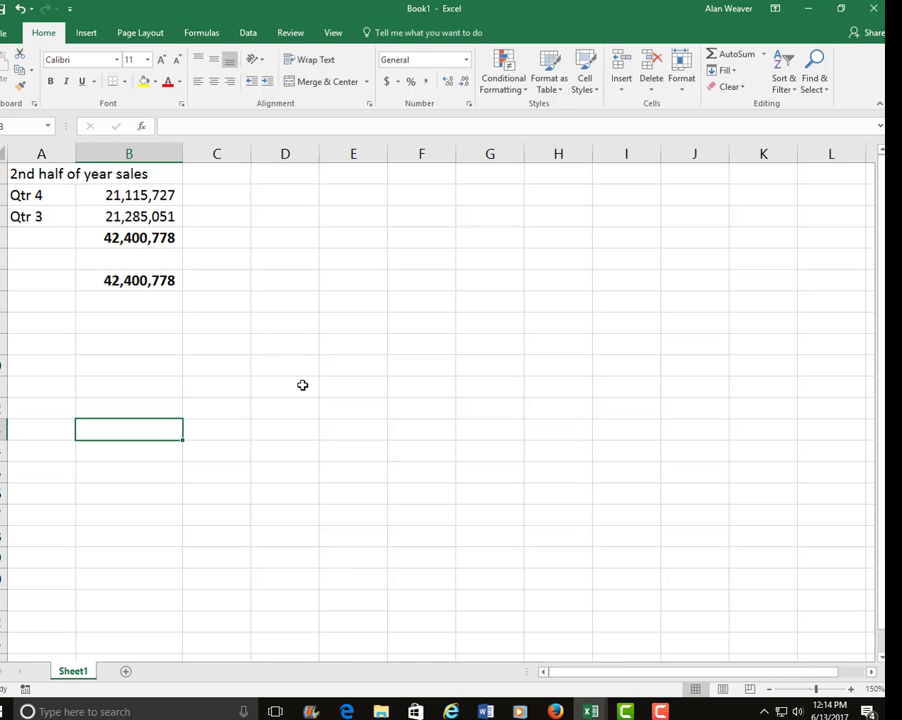
{"action": "left_click", "coordinate": [164, 198]}
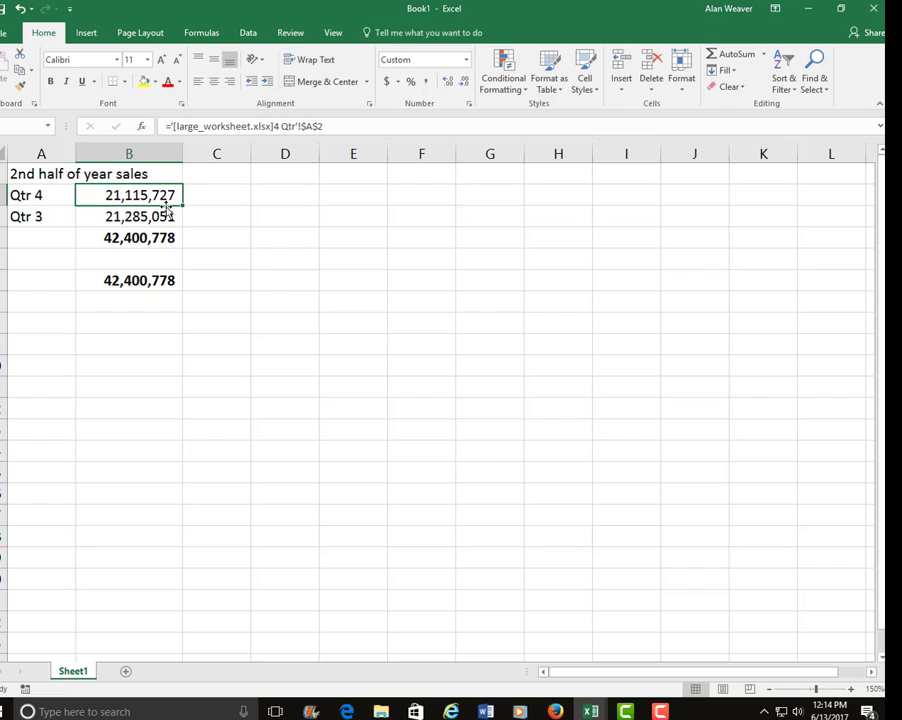